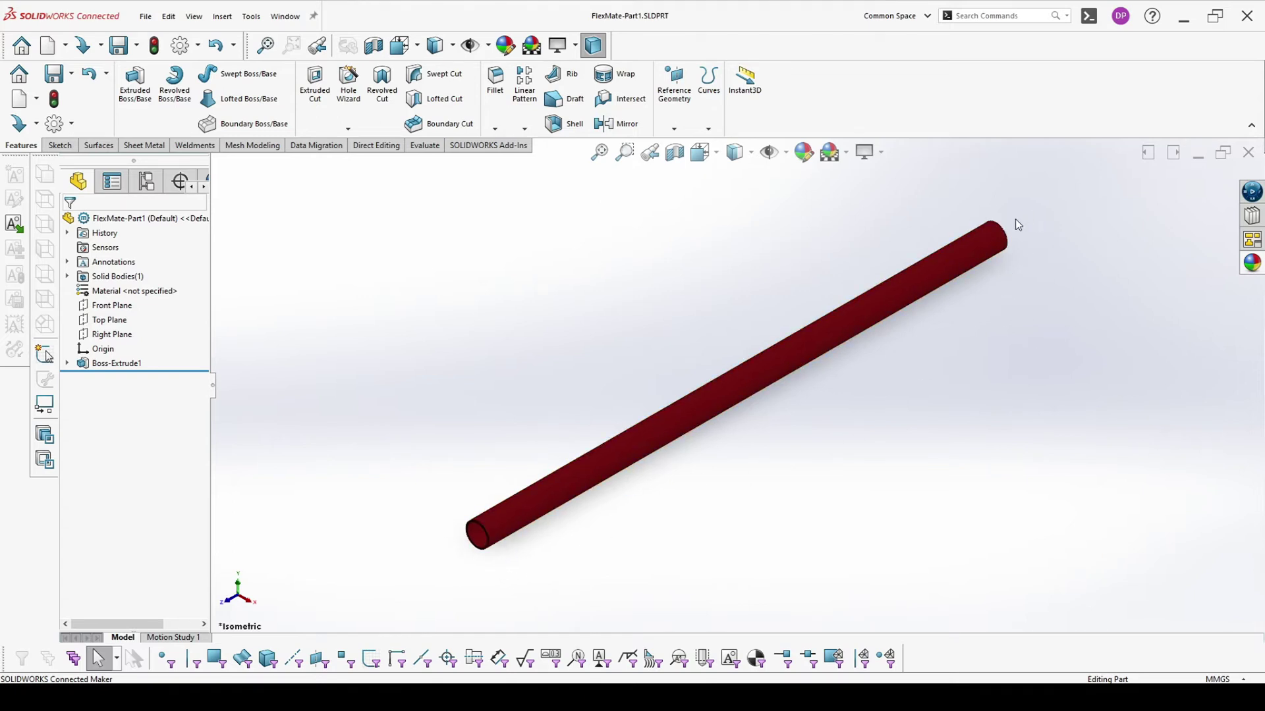
Pan and orbit the tube to a flatter viewing angle
middle_click_drag(922, 415, 884, 396, "ctrl")
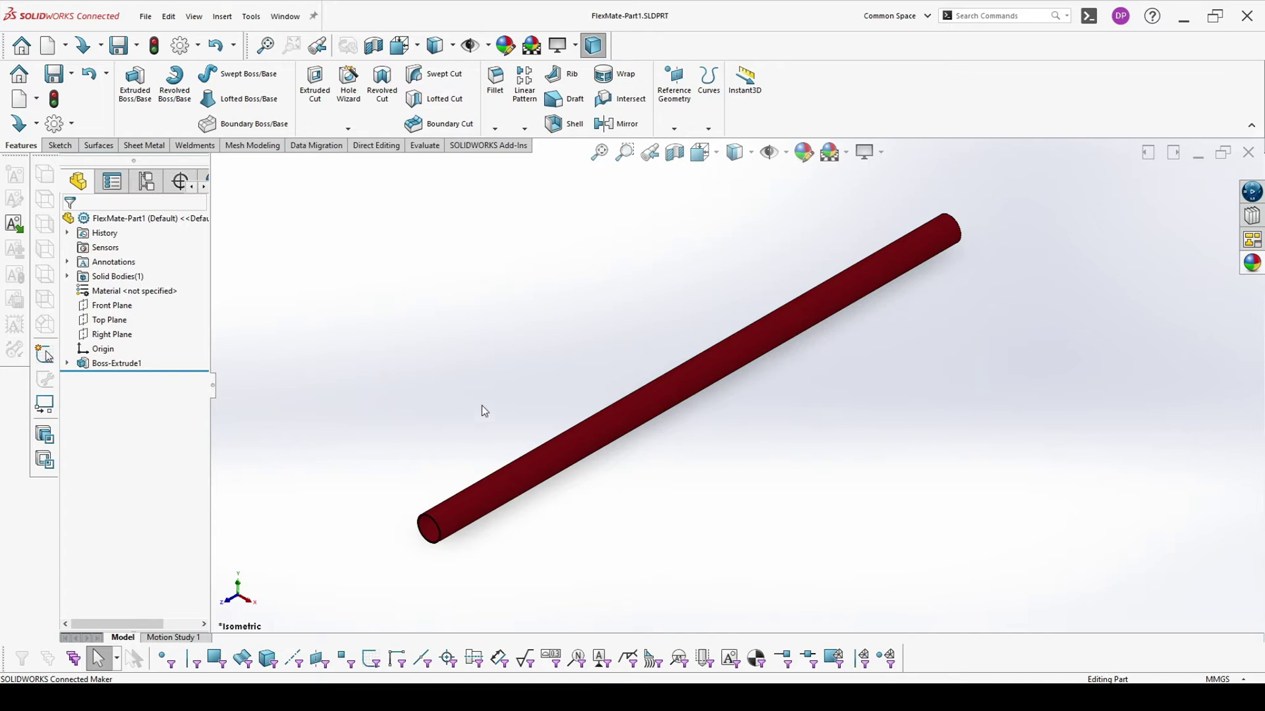
middle_click_drag(481, 403, 490, 373)
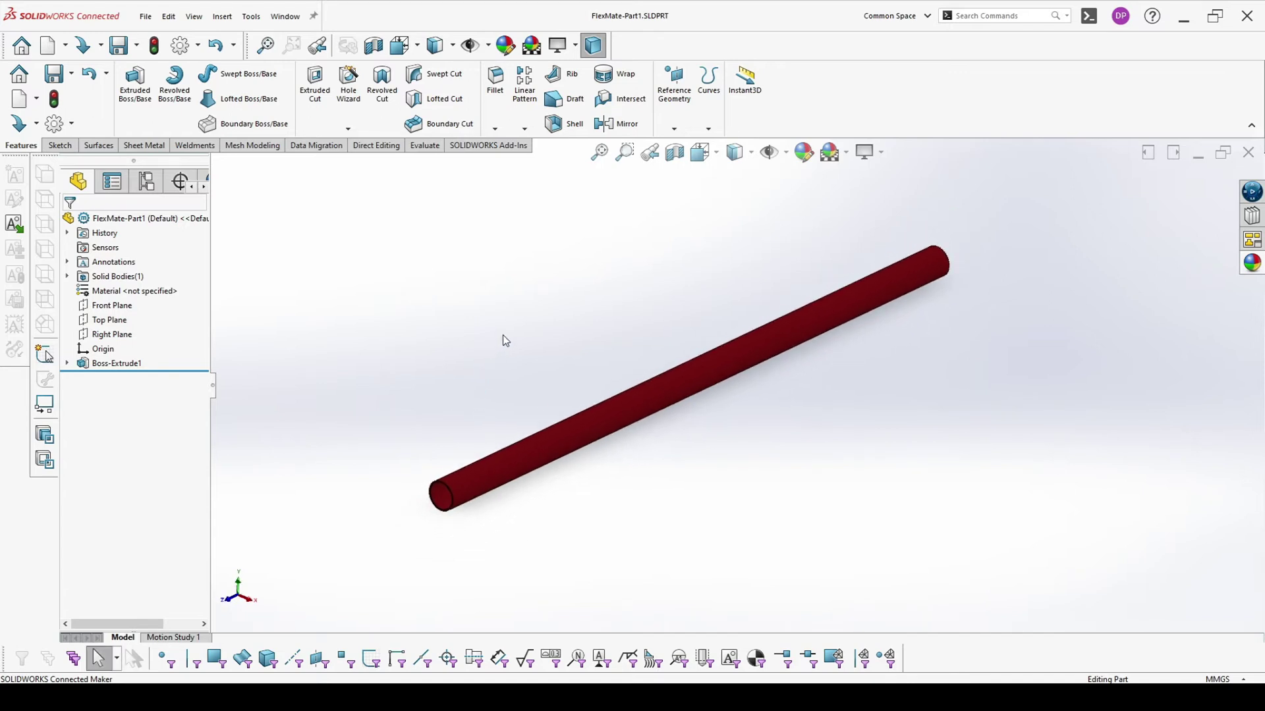
Create Plane1 coincident with the tube's end face
left_click(674, 128)
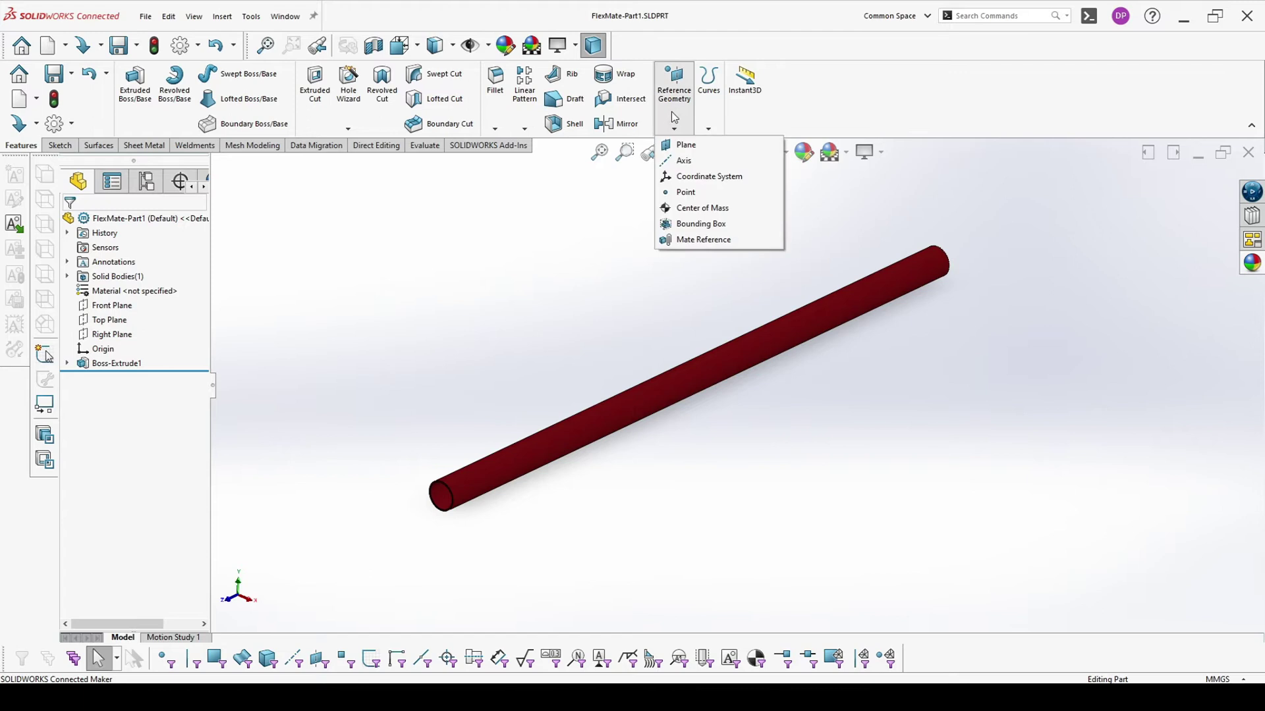
left_click(685, 146)
scroll(469, 526, "down", 3)
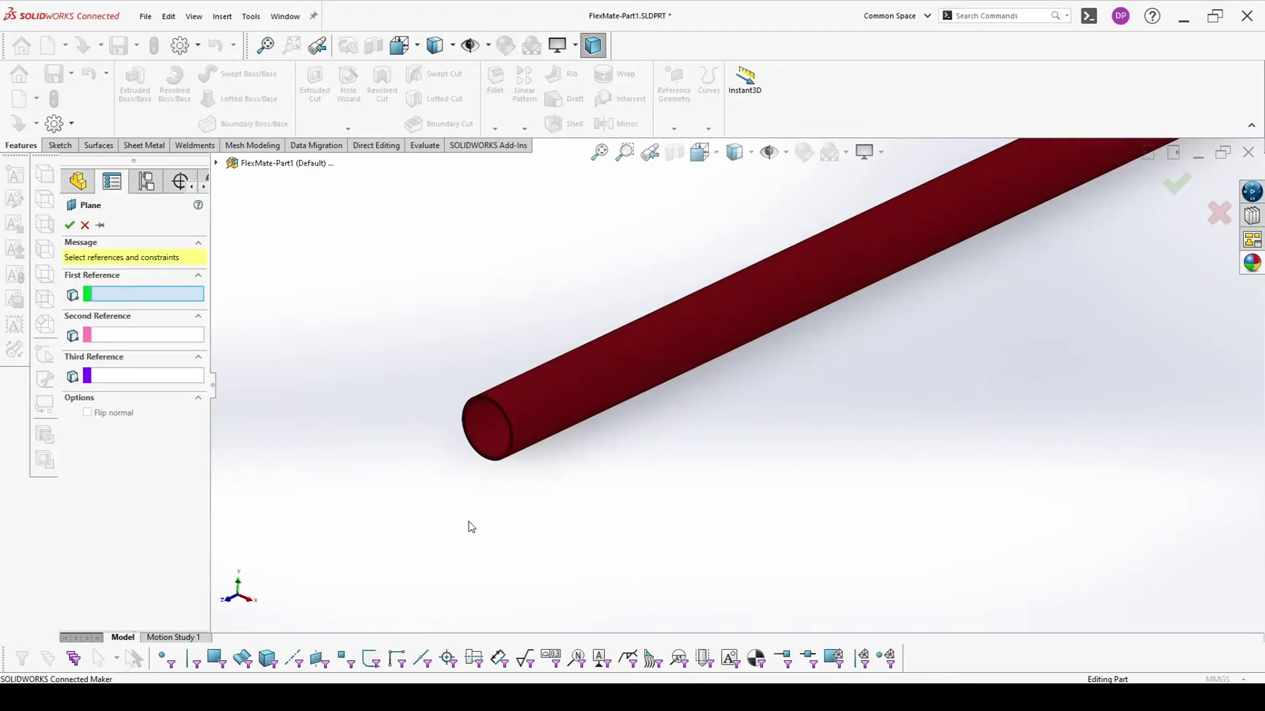
scroll(471, 527, "down", 3)
left_click(544, 338)
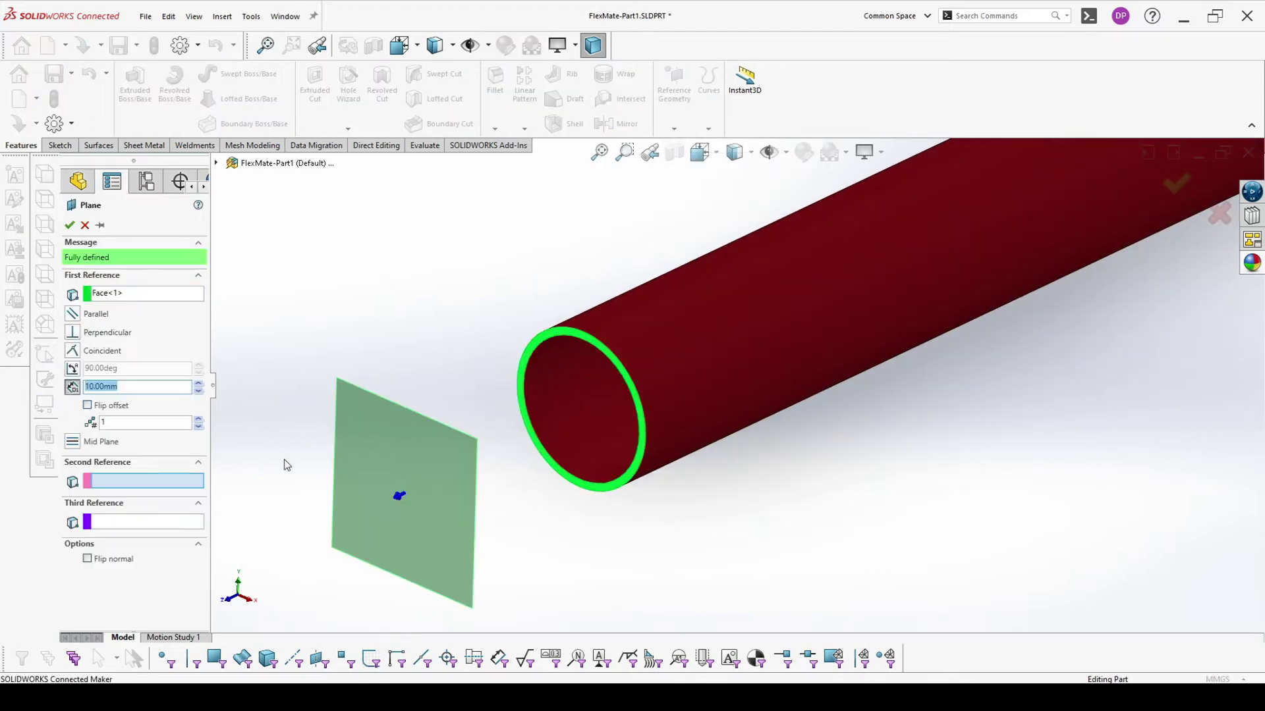
left_click(73, 351)
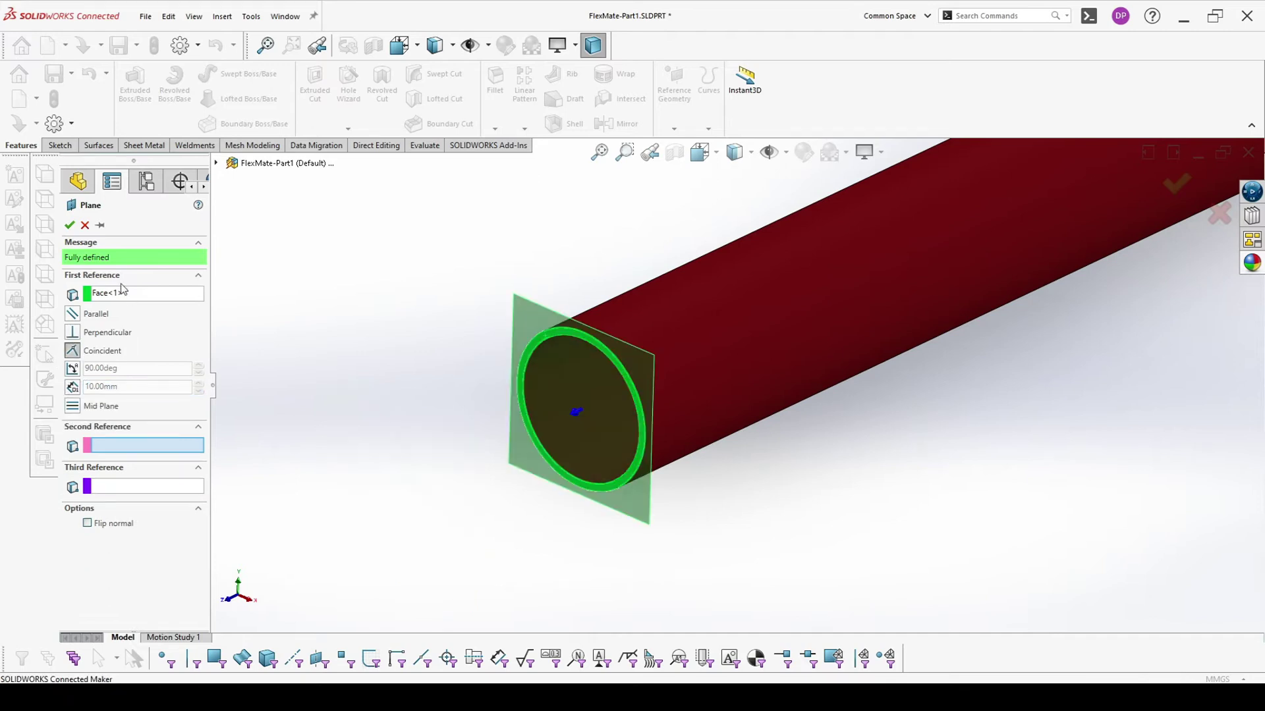
left_click(69, 224)
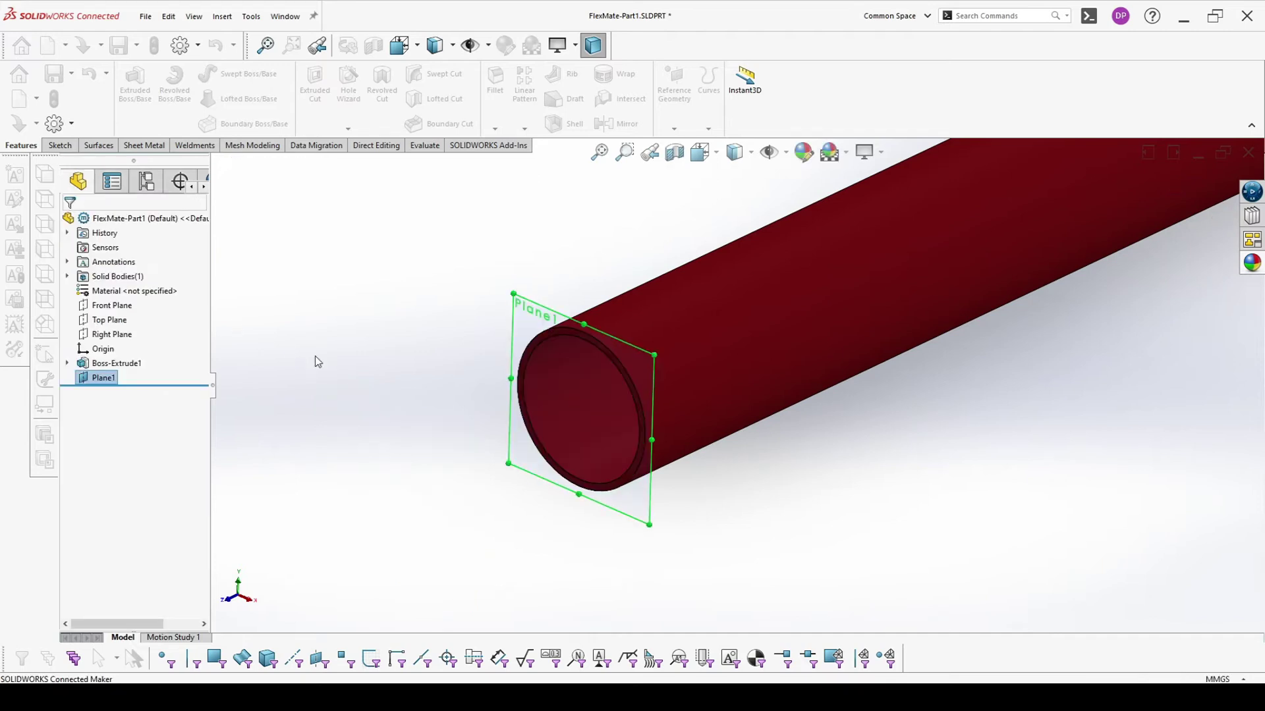
Sketch a circle on Plane1 by converting the end face's circular edge, then hide Plane1
left_click(521, 328)
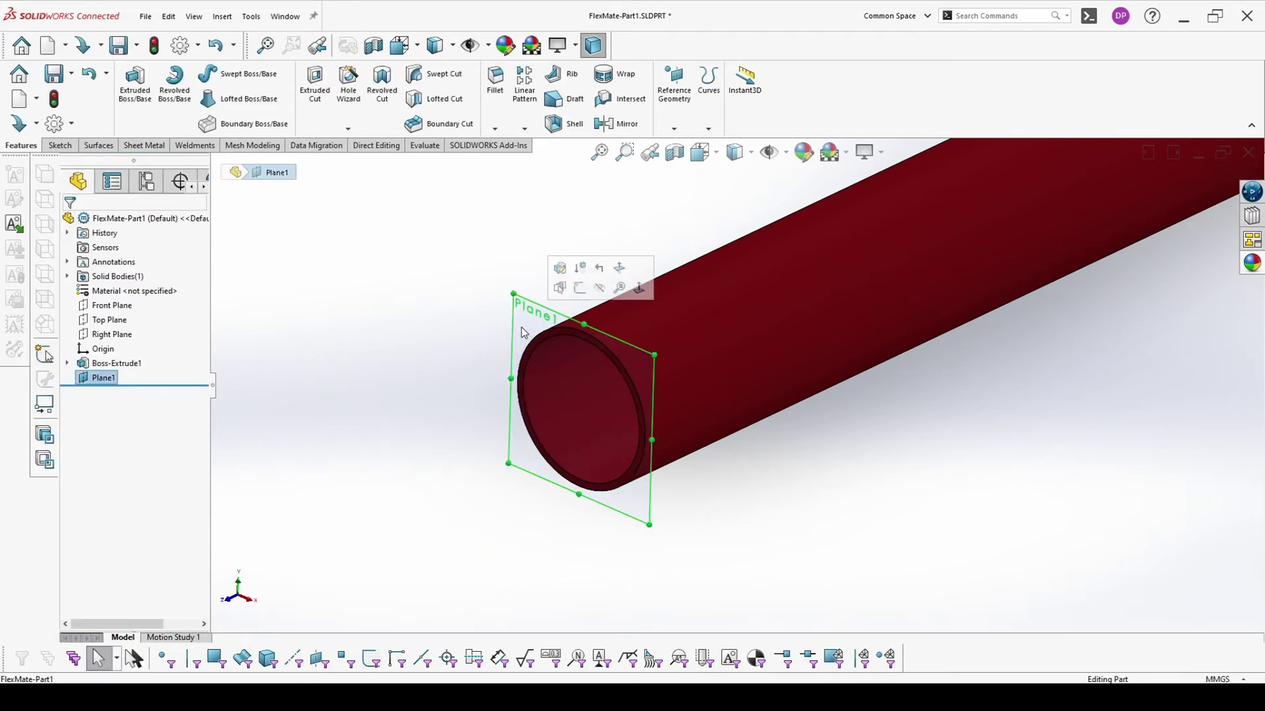
left_click(579, 289)
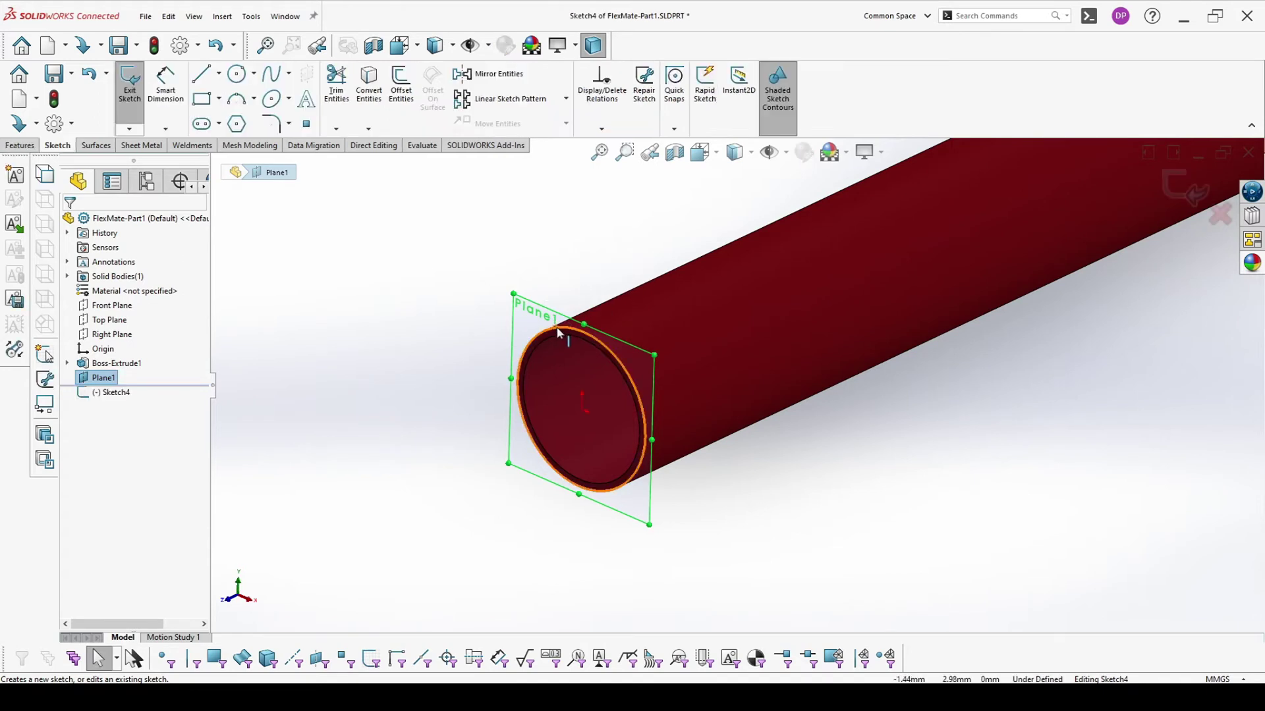
left_click(534, 339)
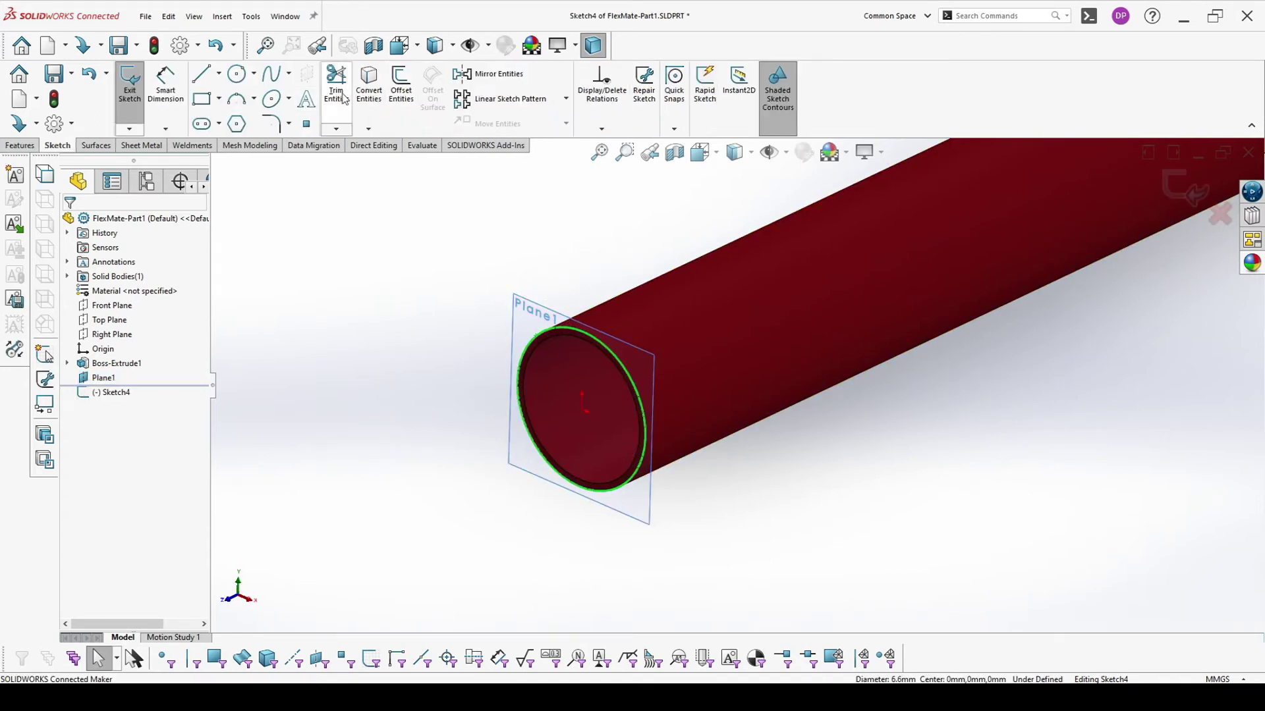
left_click(366, 91)
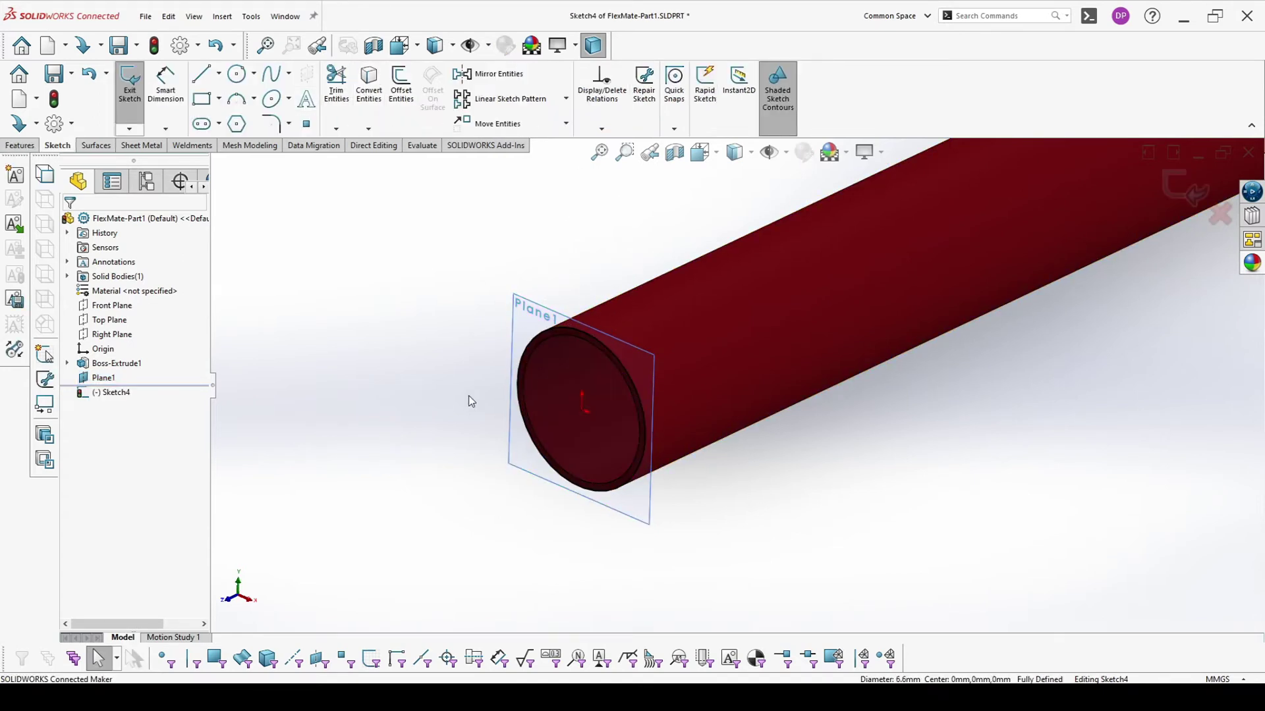
left_click(1185, 190)
left_click(537, 313)
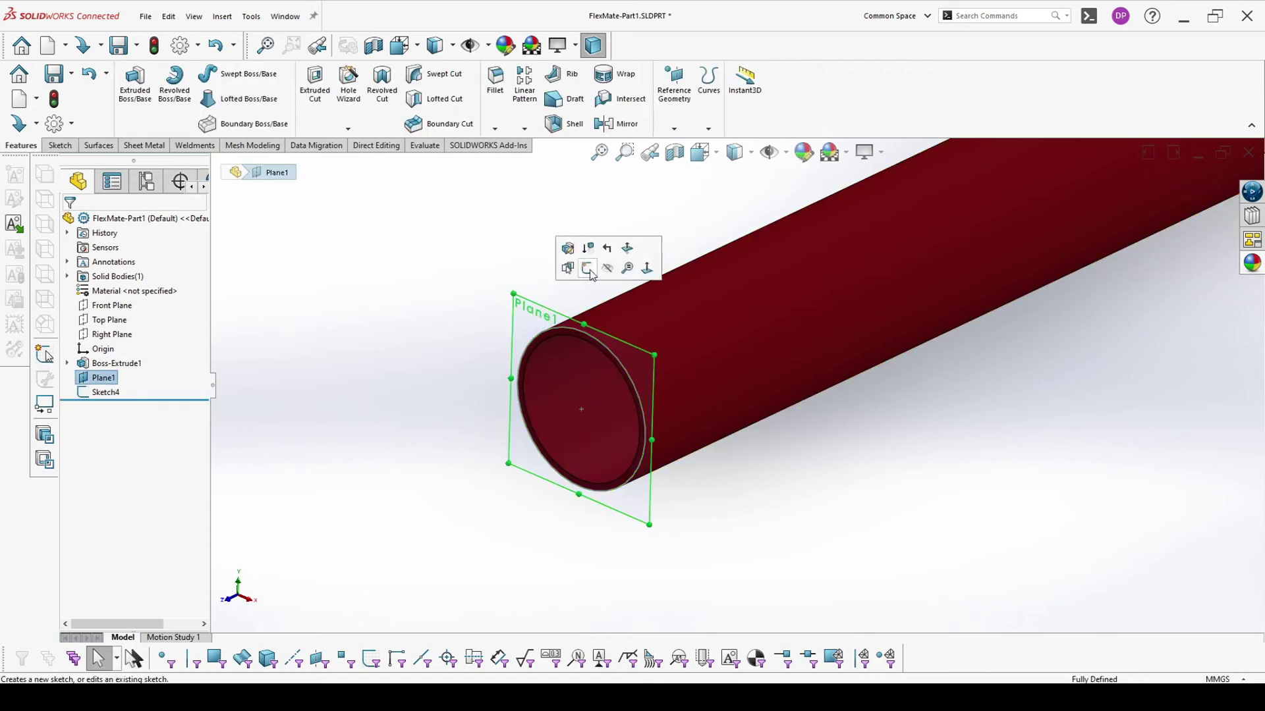
left_click(596, 279)
Add Axis1 through the end face and the sketch circle's centre point
left_click(675, 128)
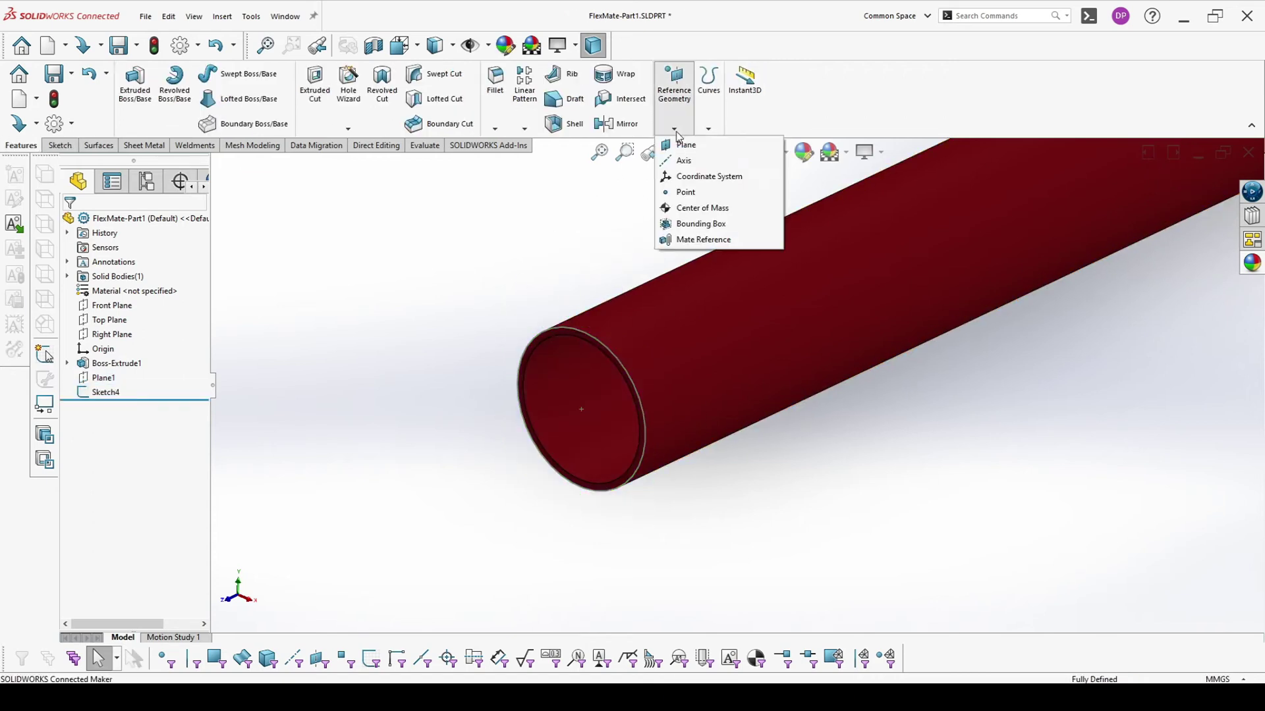
left_click(684, 160)
scroll(556, 325, "down", 2)
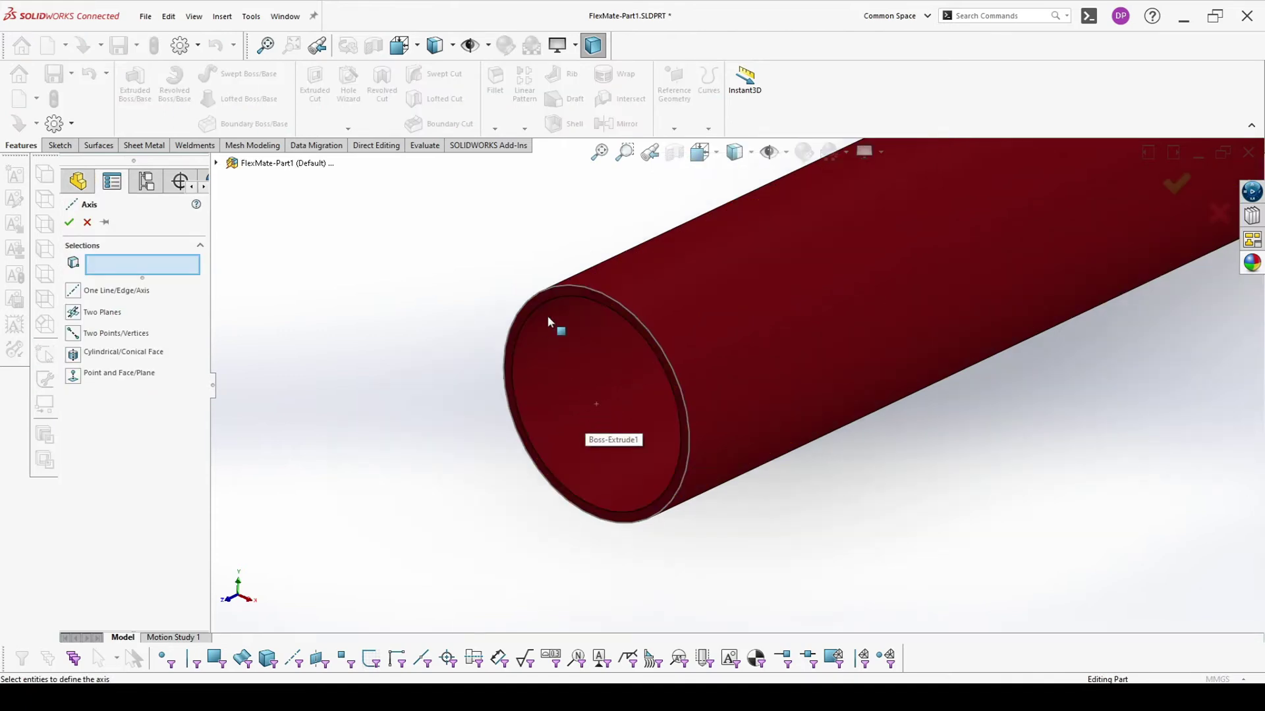
left_click(544, 301)
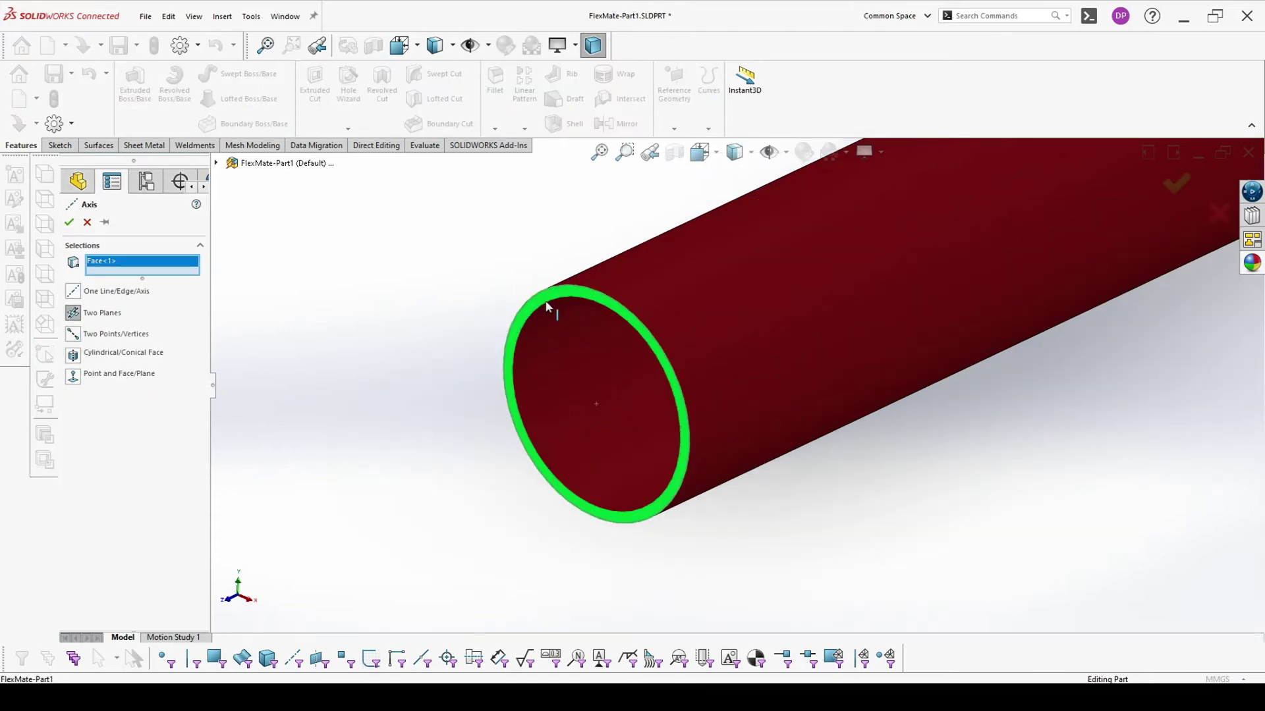
left_click(597, 405)
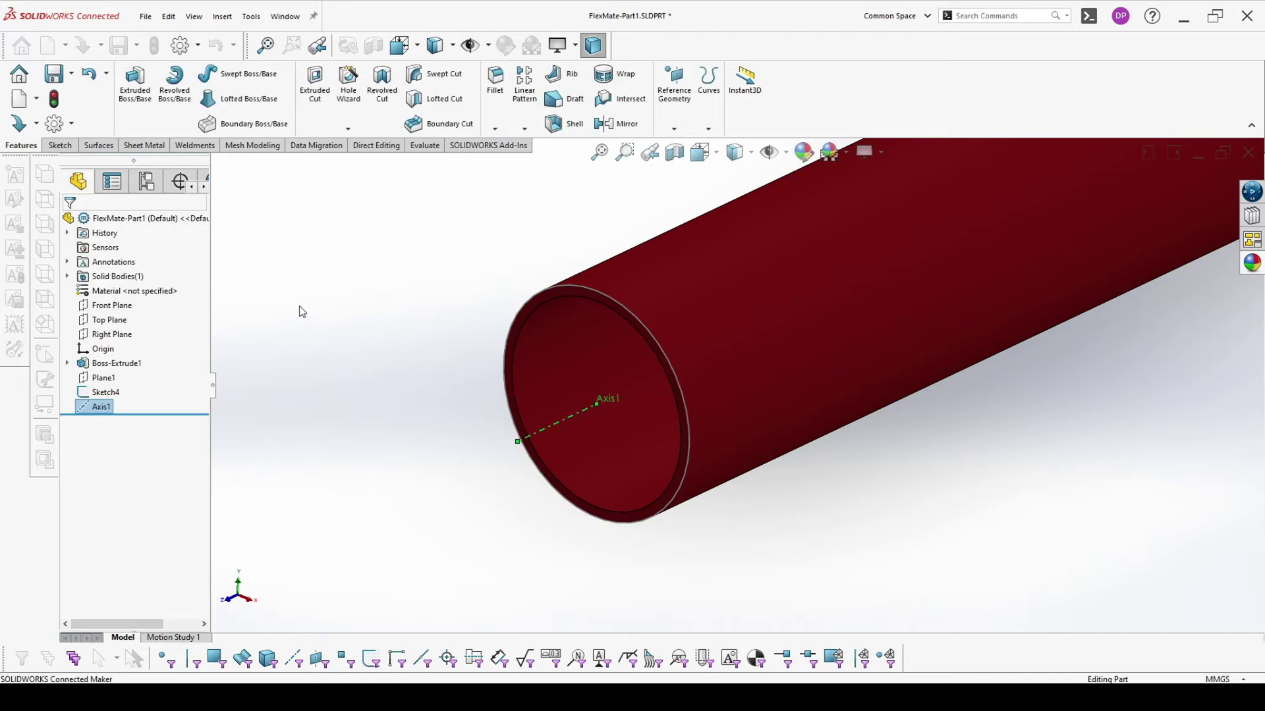
left_click(69, 222)
scroll(740, 386, "up", 3)
Hide Sketch4 and orbit the tube to show its other end
left_click(100, 392)
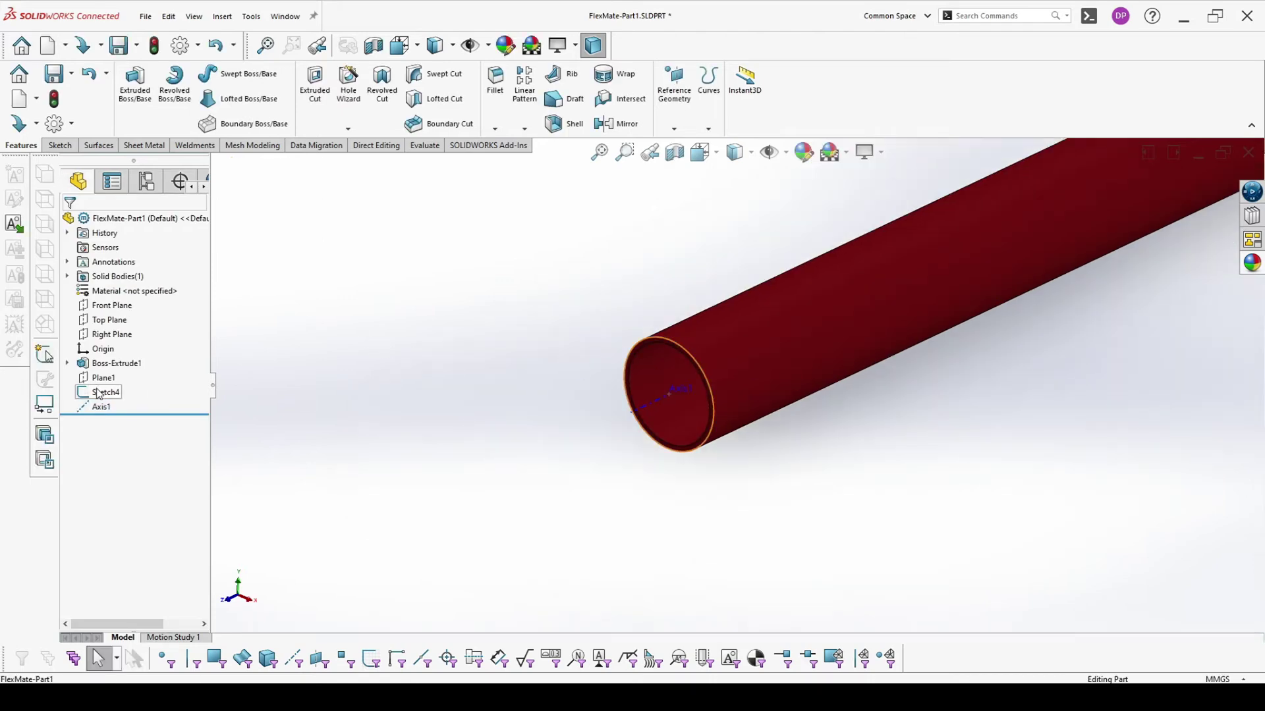
left_click(110, 374)
scroll(634, 382, "up", 3)
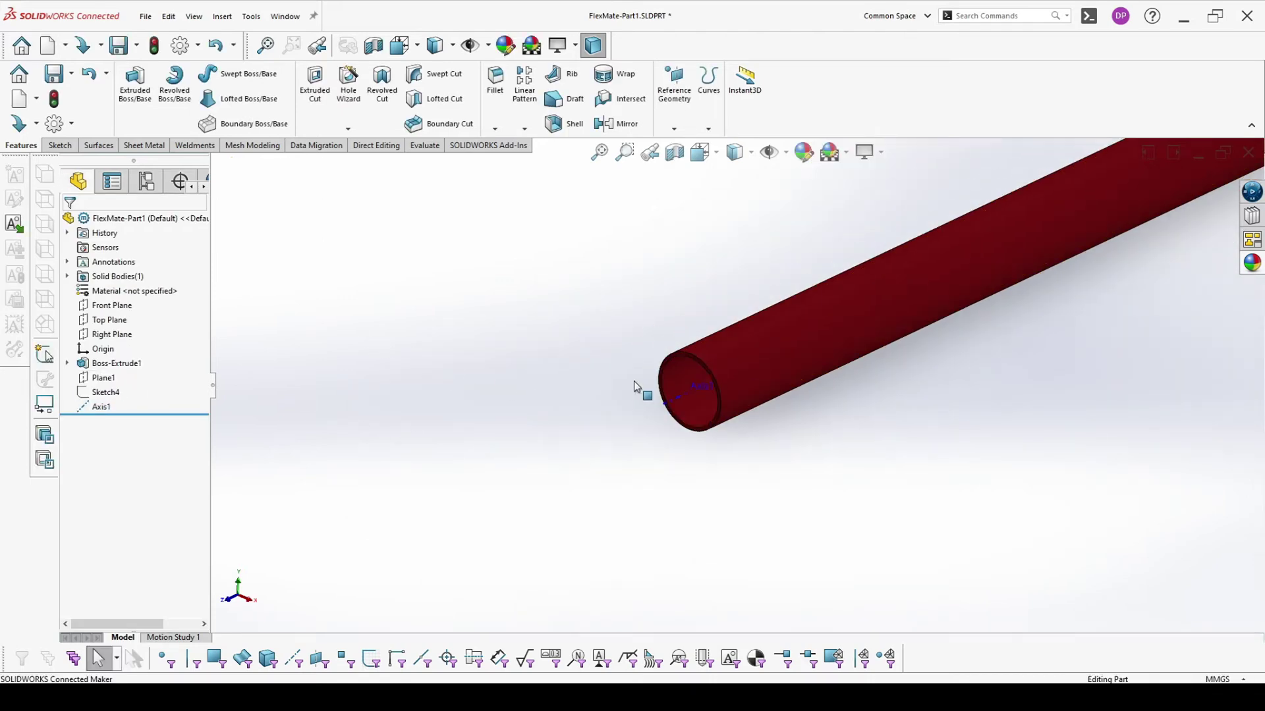
scroll(921, 290, "up", 4)
middle_click_drag(920, 291, 1016, 316)
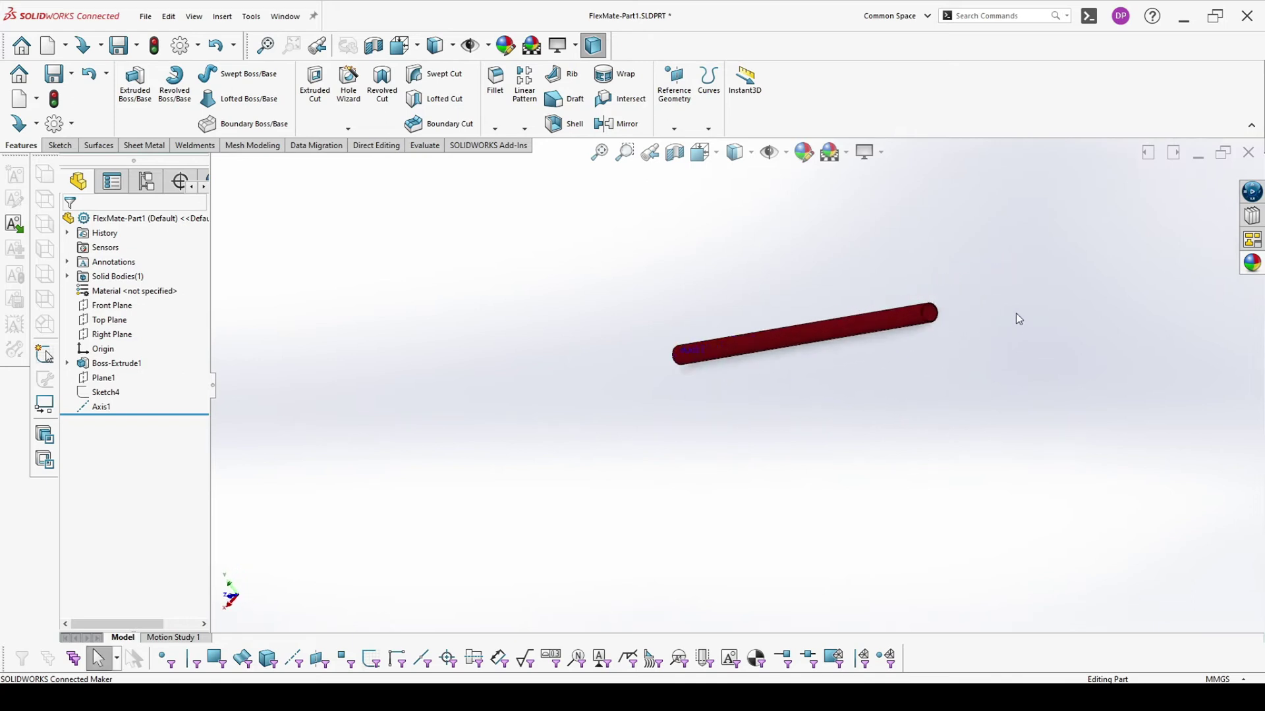
scroll(1016, 316, "down", 3)
scroll(788, 323, "down", 3)
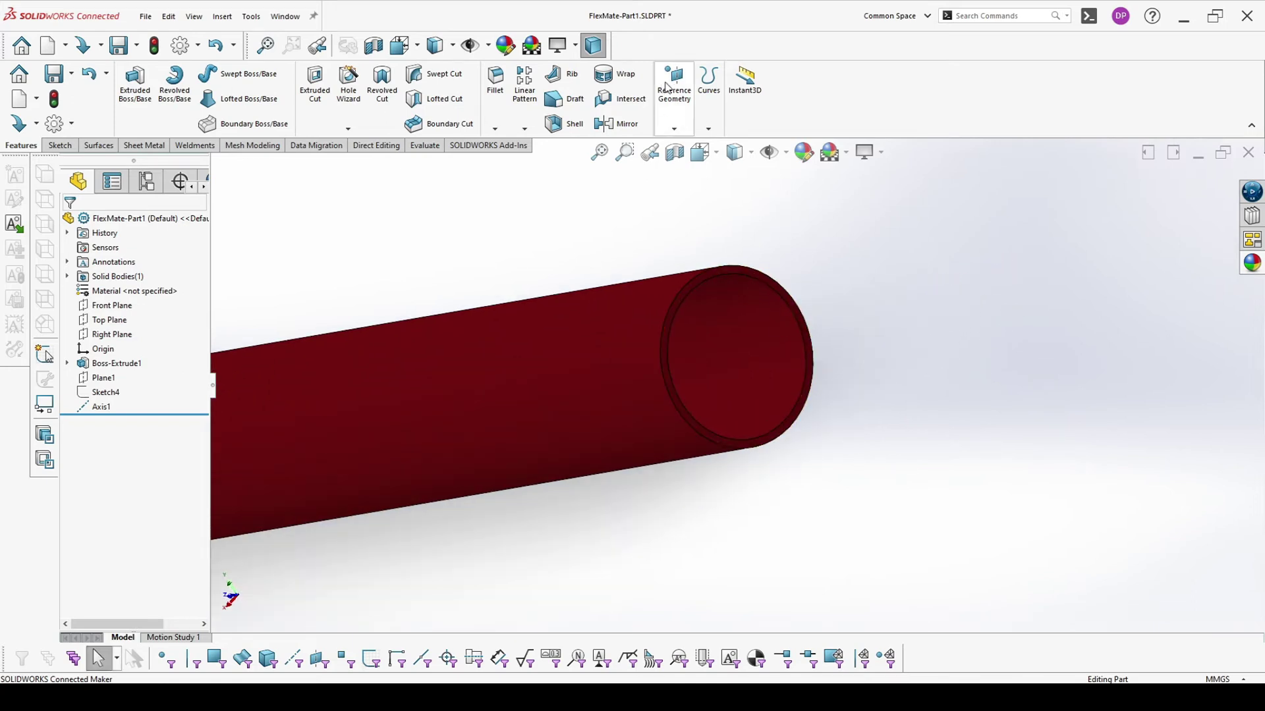
Create Plane2 on the tube's opposite end face
left_click(673, 129)
left_click(685, 145)
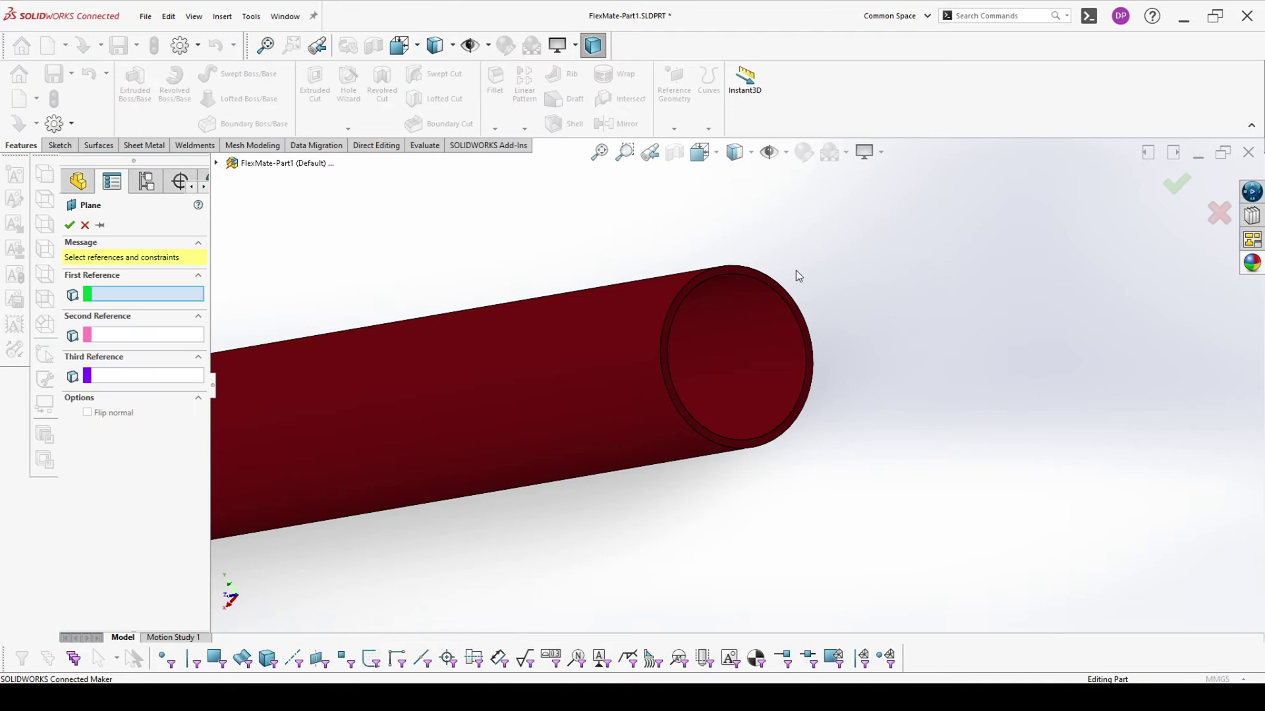
left_click(761, 281)
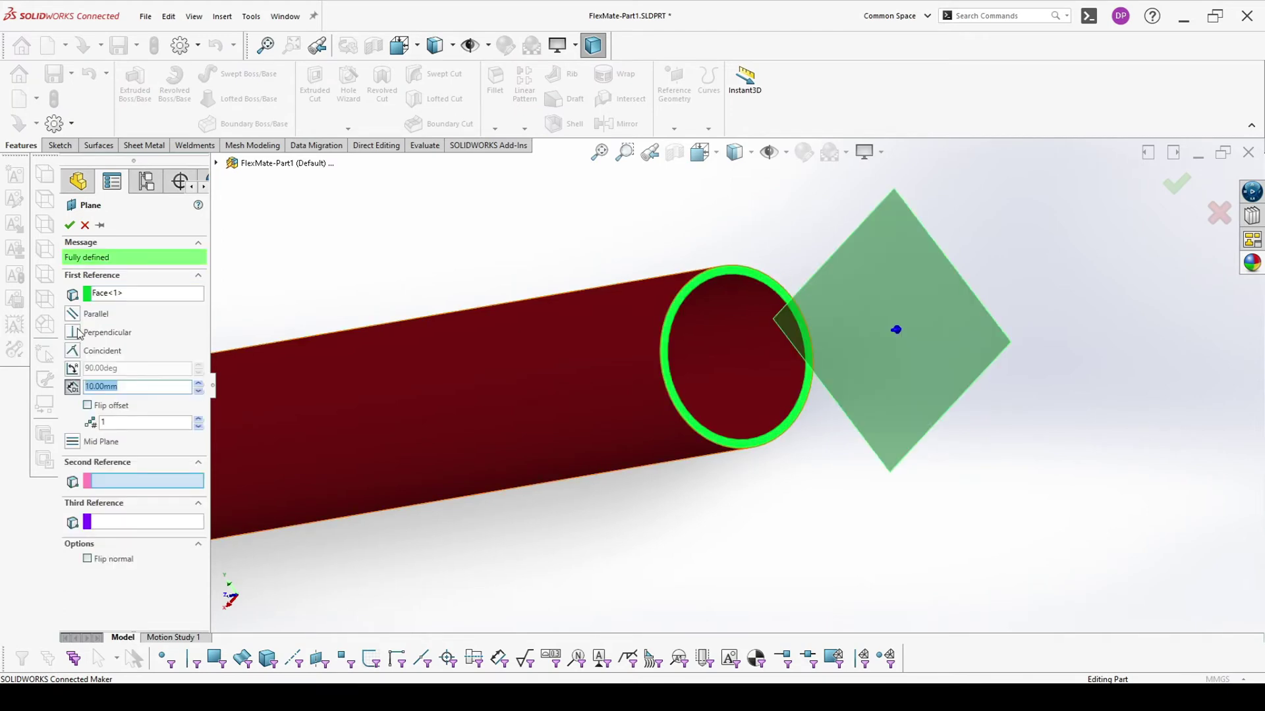
left_click(69, 225)
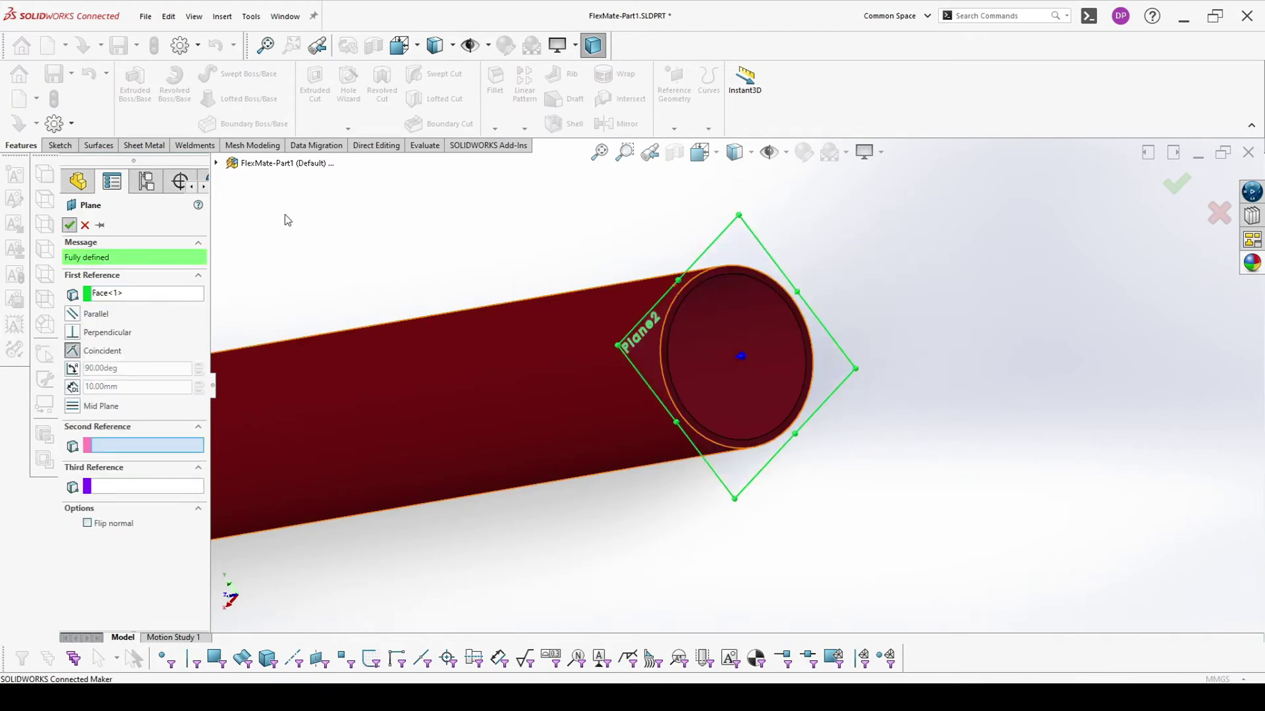
Sketch5: convert the opposite end edge into a circle on Plane2, then hide Plane2
left_click(853, 370)
left_click(886, 332)
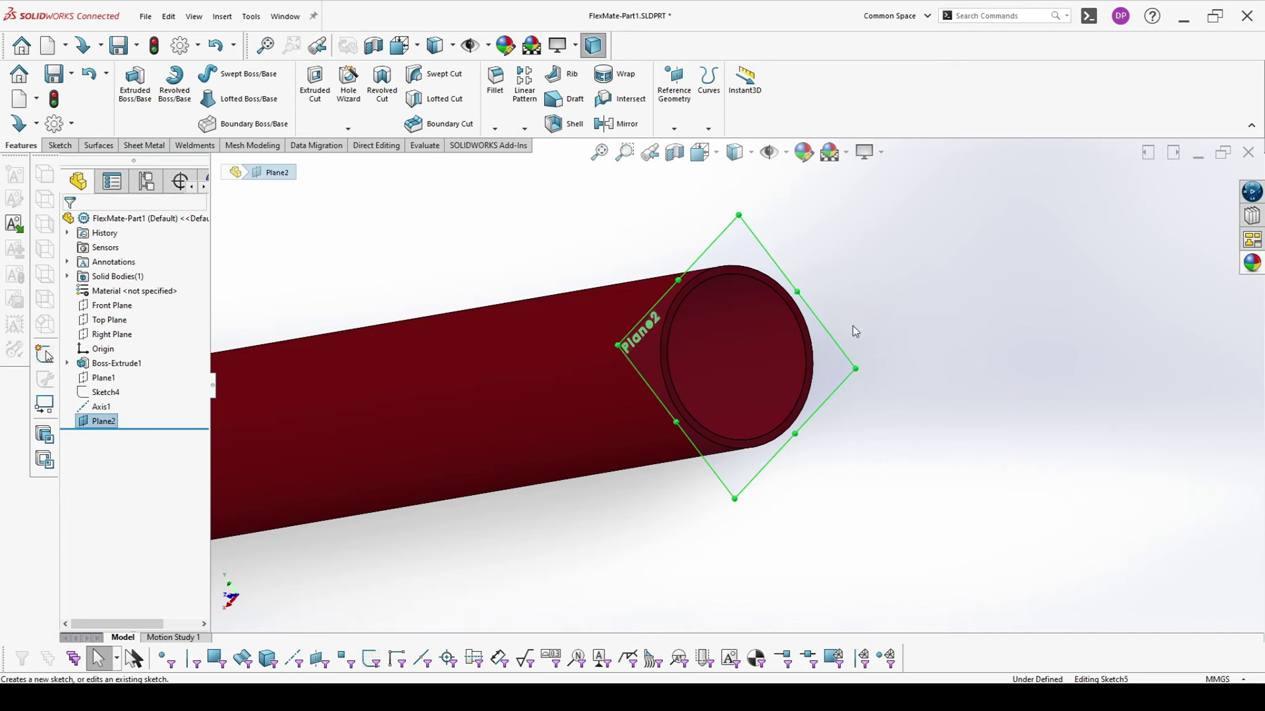
left_click(768, 280)
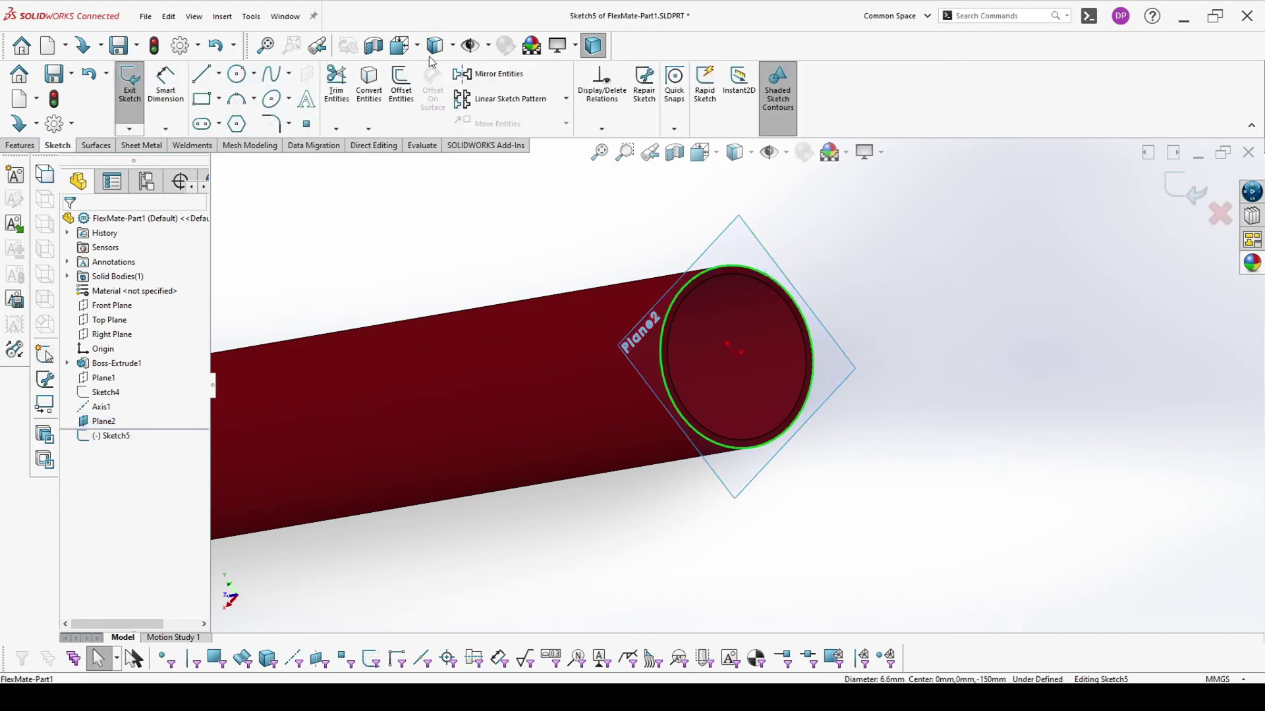
left_click(369, 82)
left_click(1186, 192)
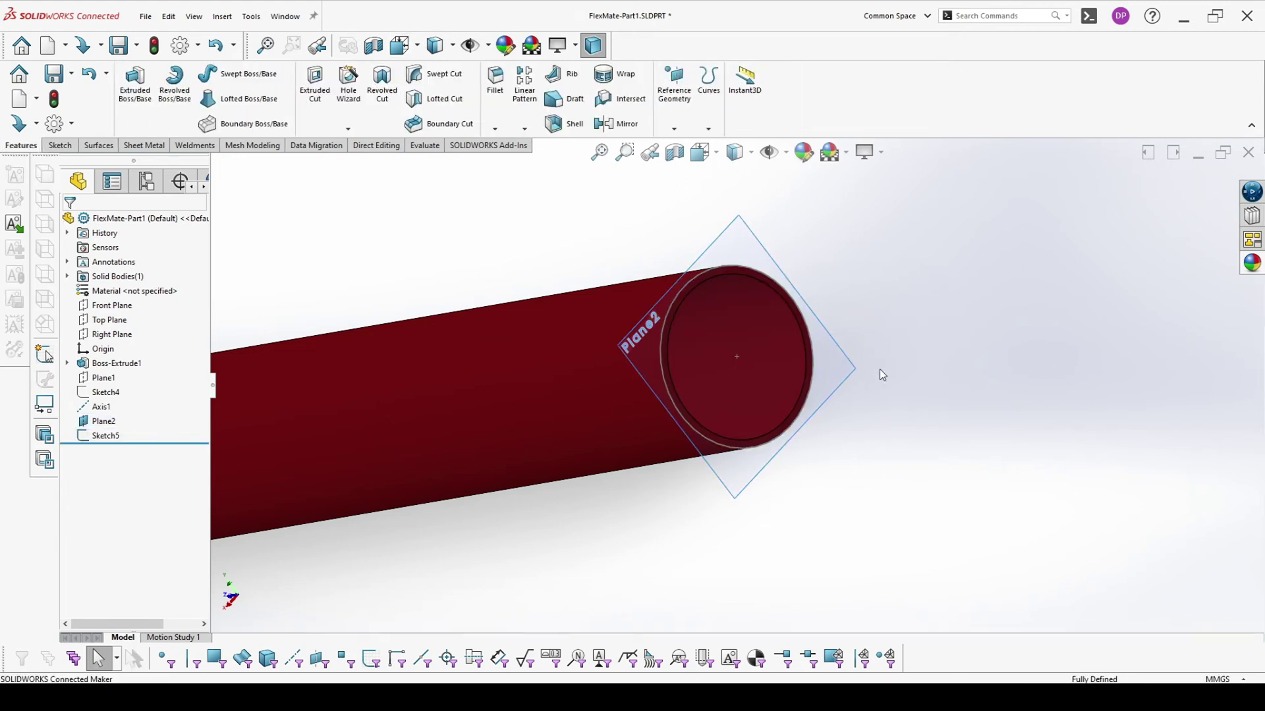
left_click(837, 377)
left_click(927, 409)
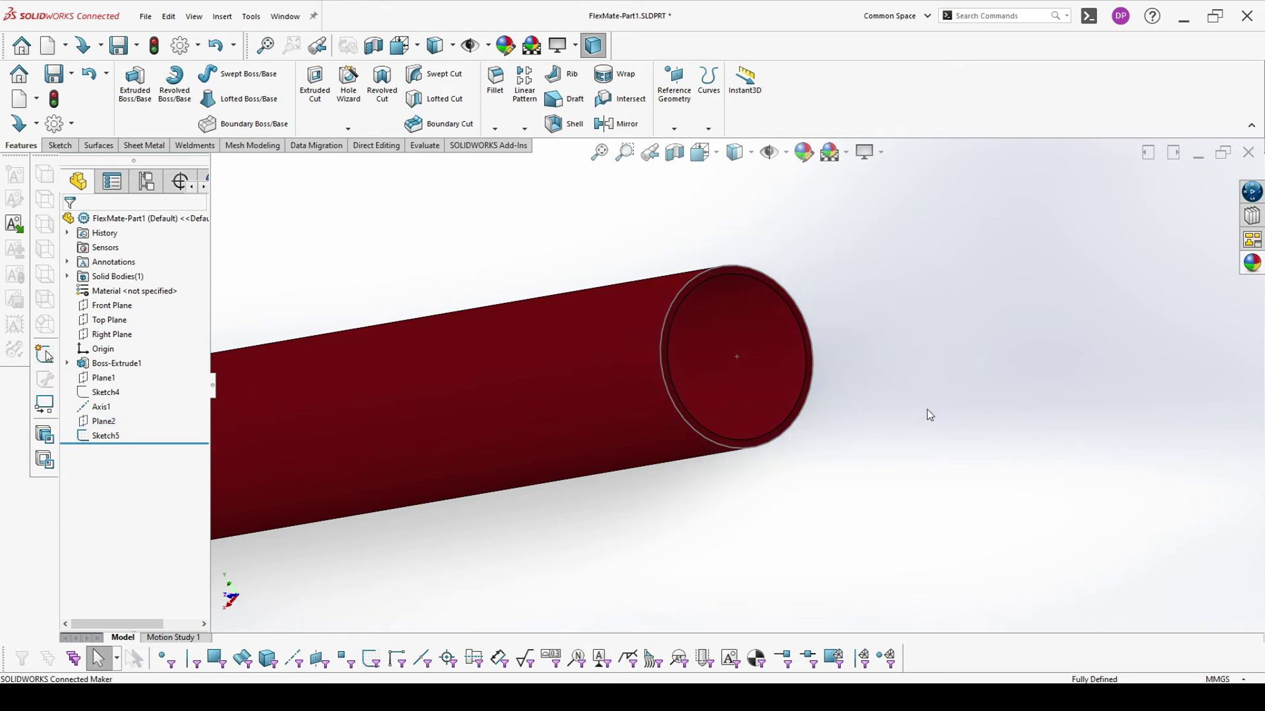
Add Axis2 through the opposite end face and its centre point
left_click(675, 119)
left_click(679, 156)
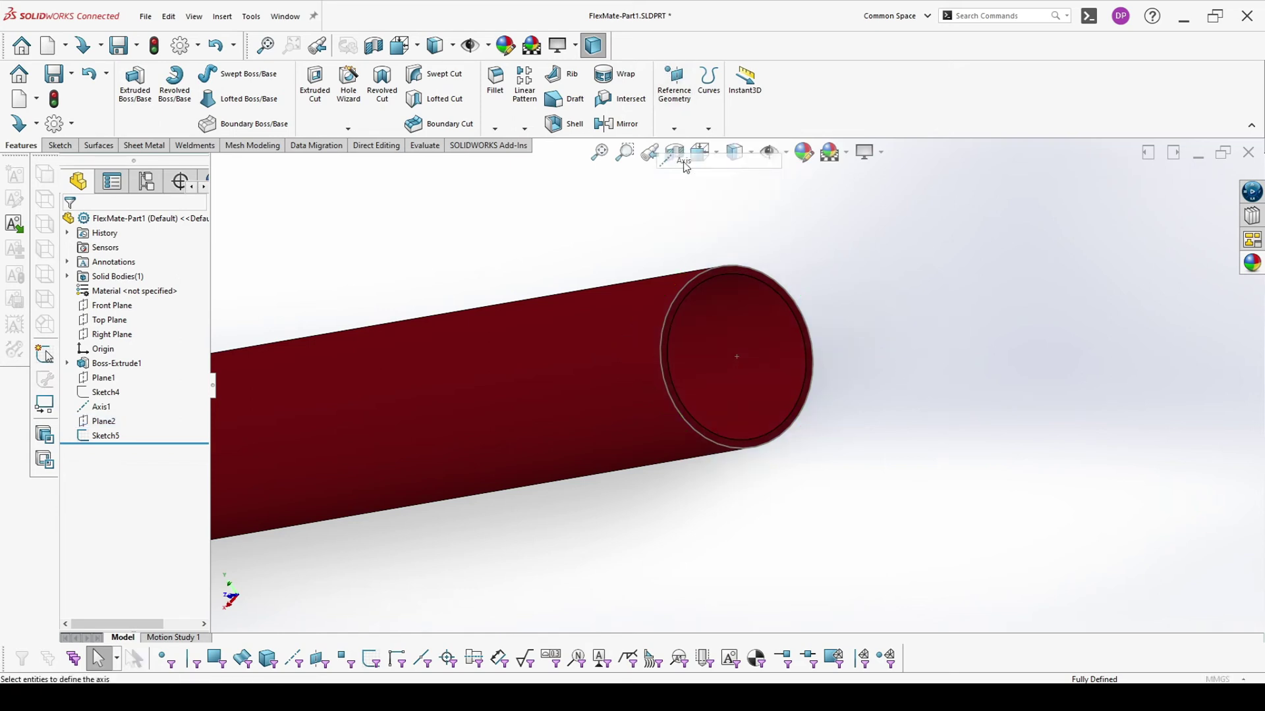
left_click(753, 273)
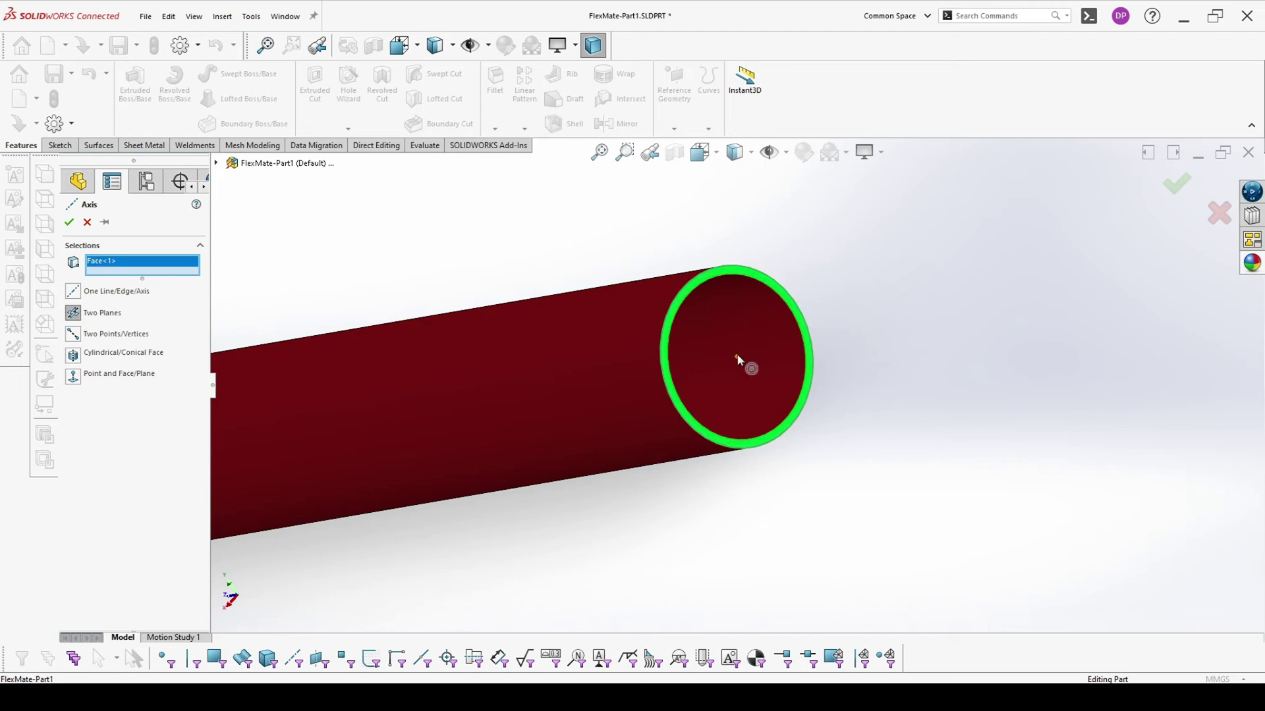
left_click(737, 356)
left_click(1176, 186)
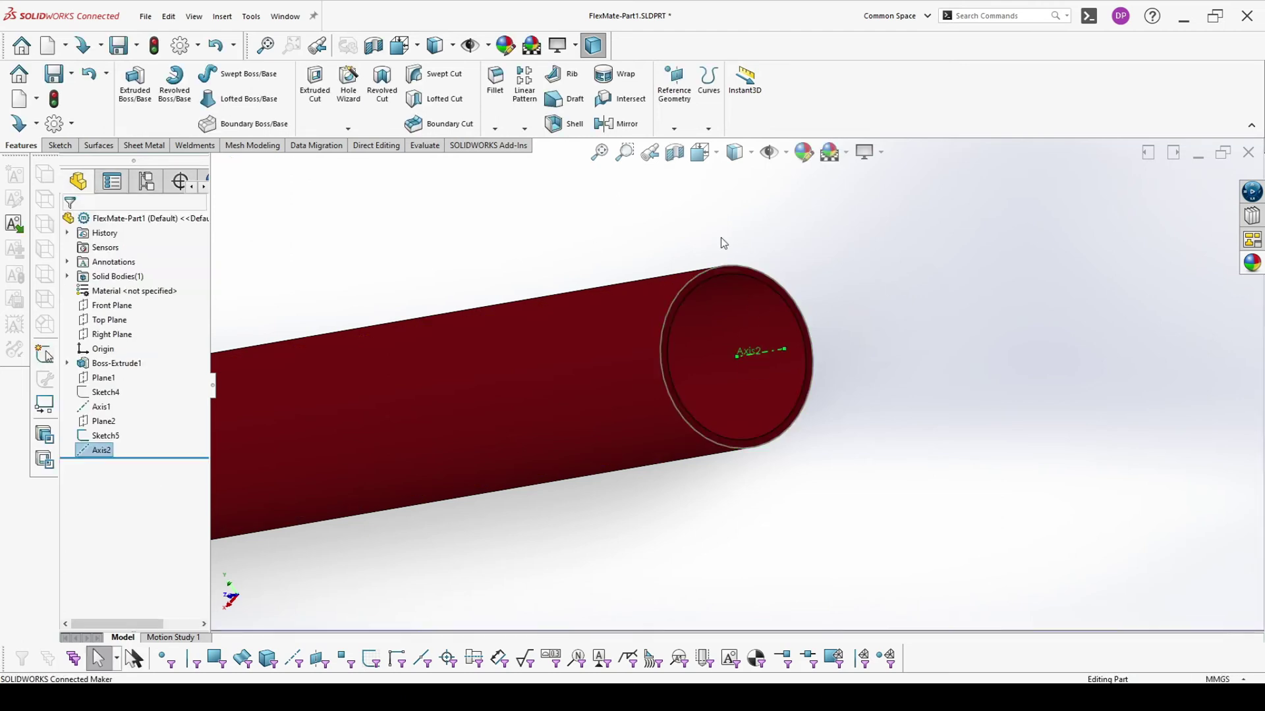
Orbit the tube to check the reference geometry at both ends
left_click(1054, 214)
middle_click_drag(1011, 226, 838, 259)
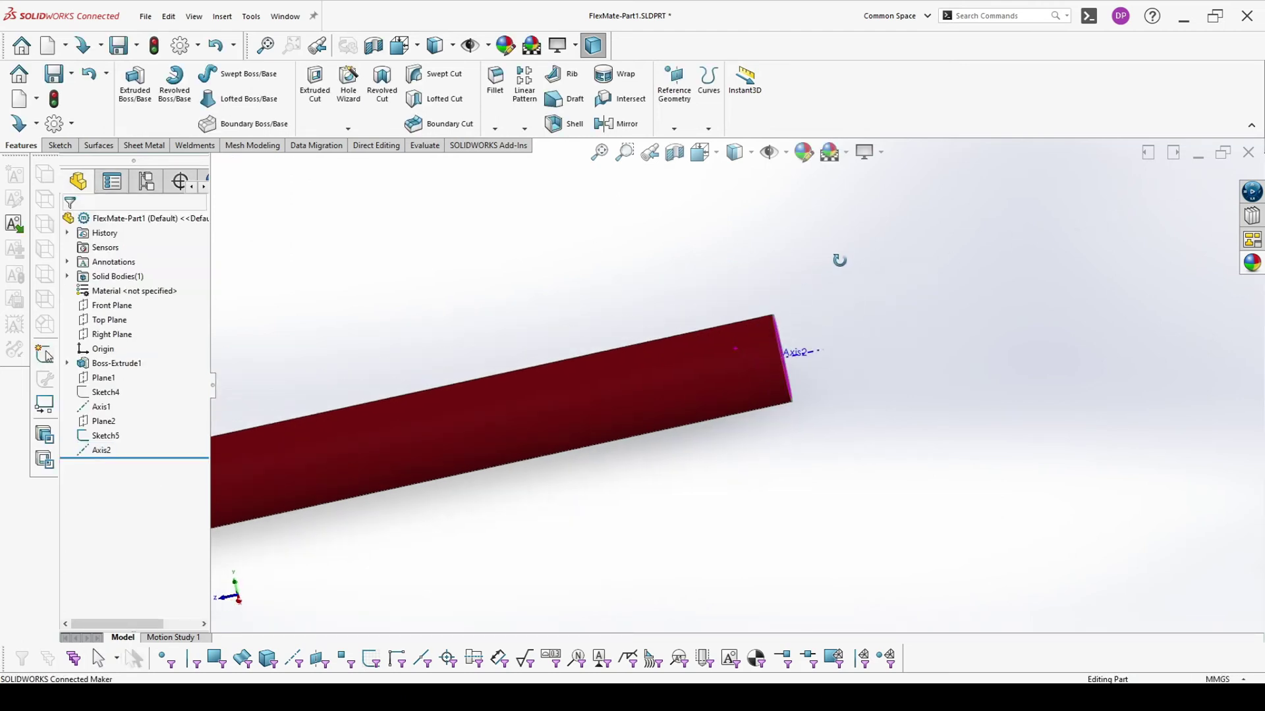
left_click(106, 436)
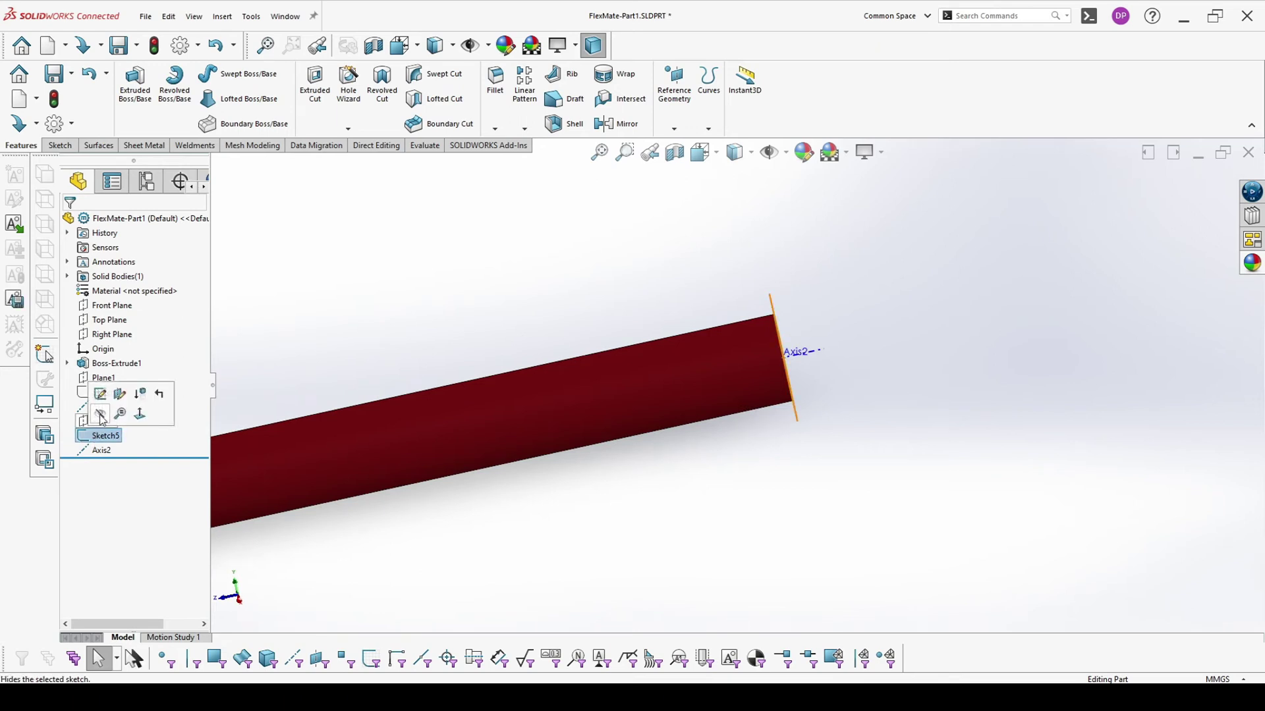
left_click(434, 338)
middle_click_drag(515, 349, 431, 411)
scroll(432, 411, "down", 2)
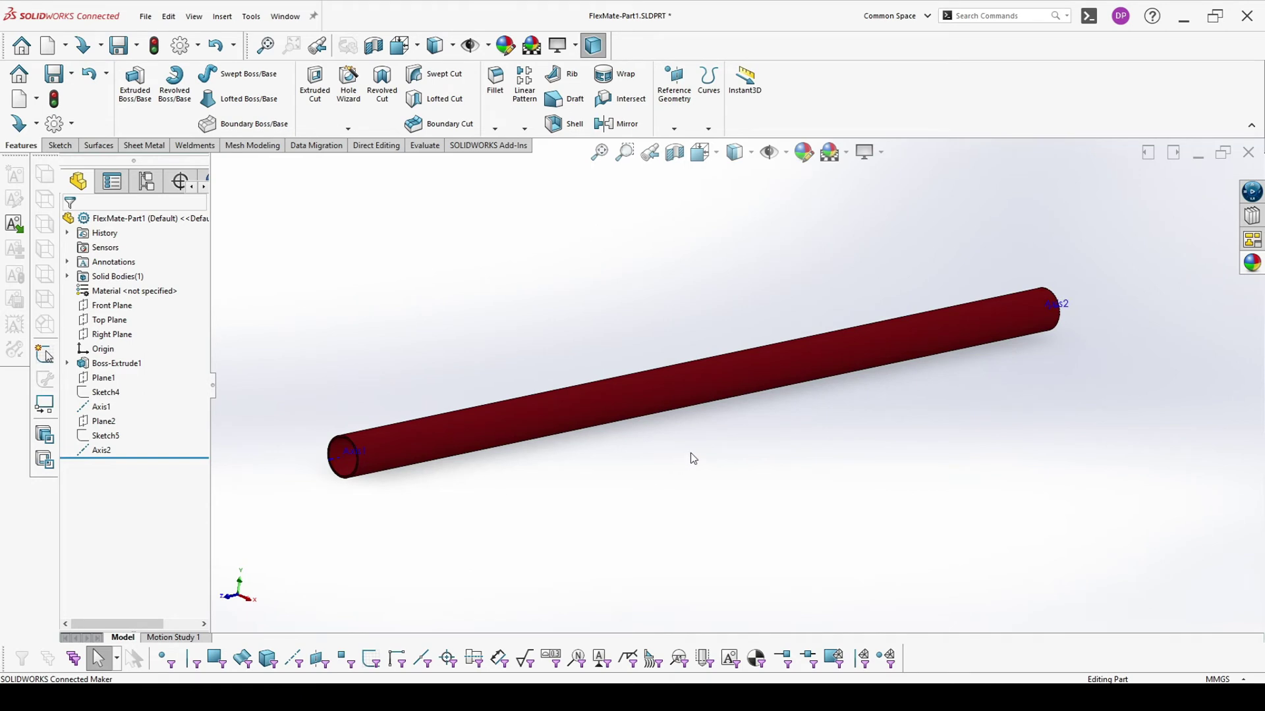
Add a configuration named Flex and roll features back to just after Boss-Extrude1
left_click(146, 181)
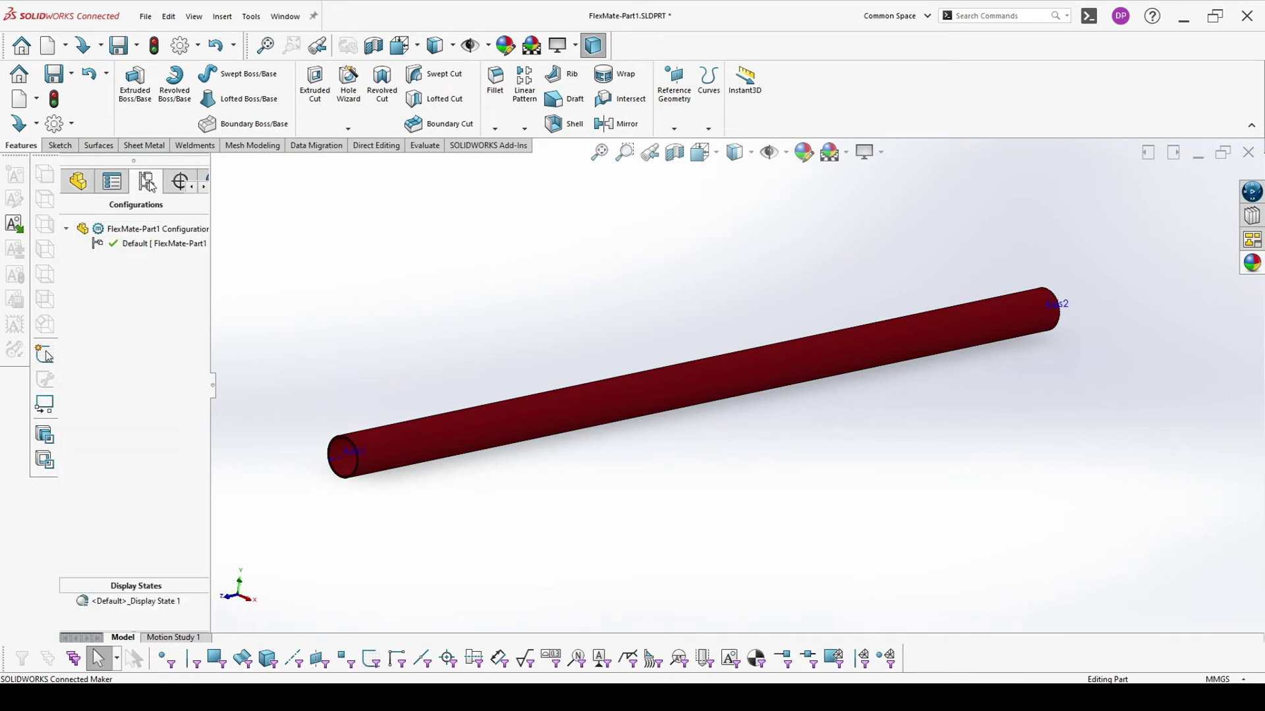
right_click(144, 233)
left_click(188, 252)
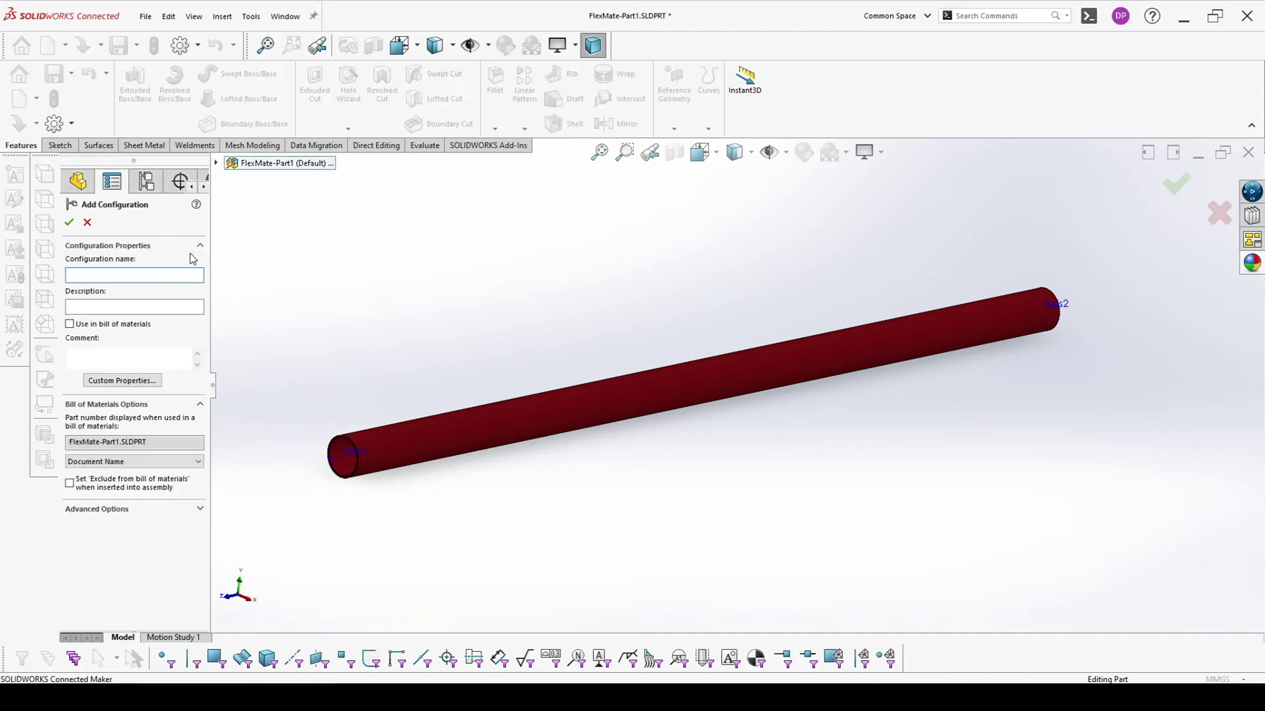
type("Flex")
left_click(69, 223)
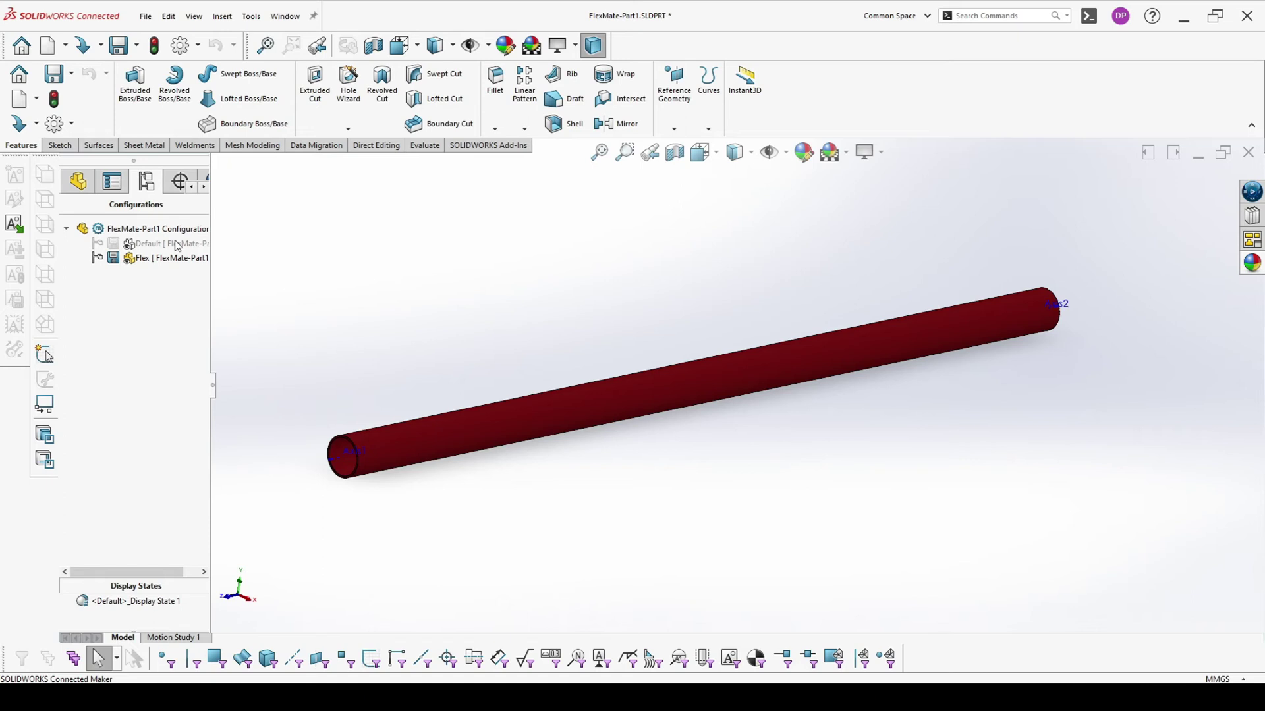
left_click(78, 181)
left_click_drag(139, 461, 147, 373)
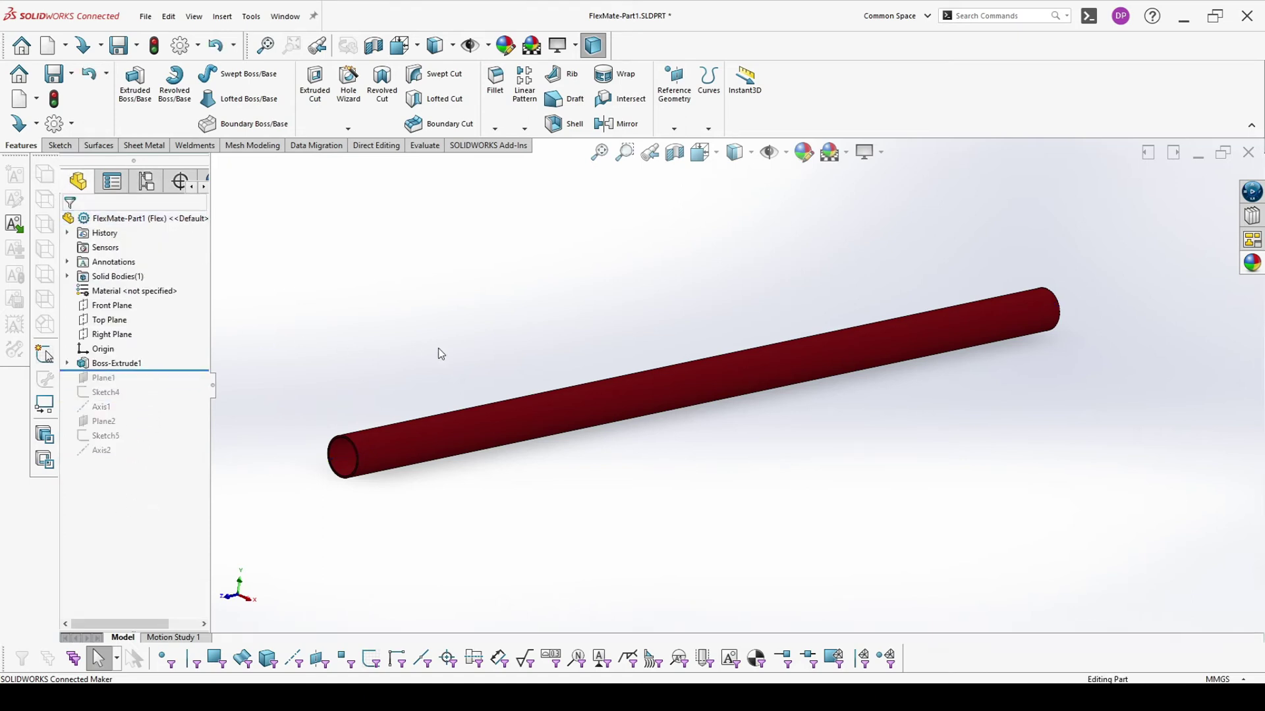
Start a Flex bending feature on the tube with a 180° bend angle
left_click(224, 18)
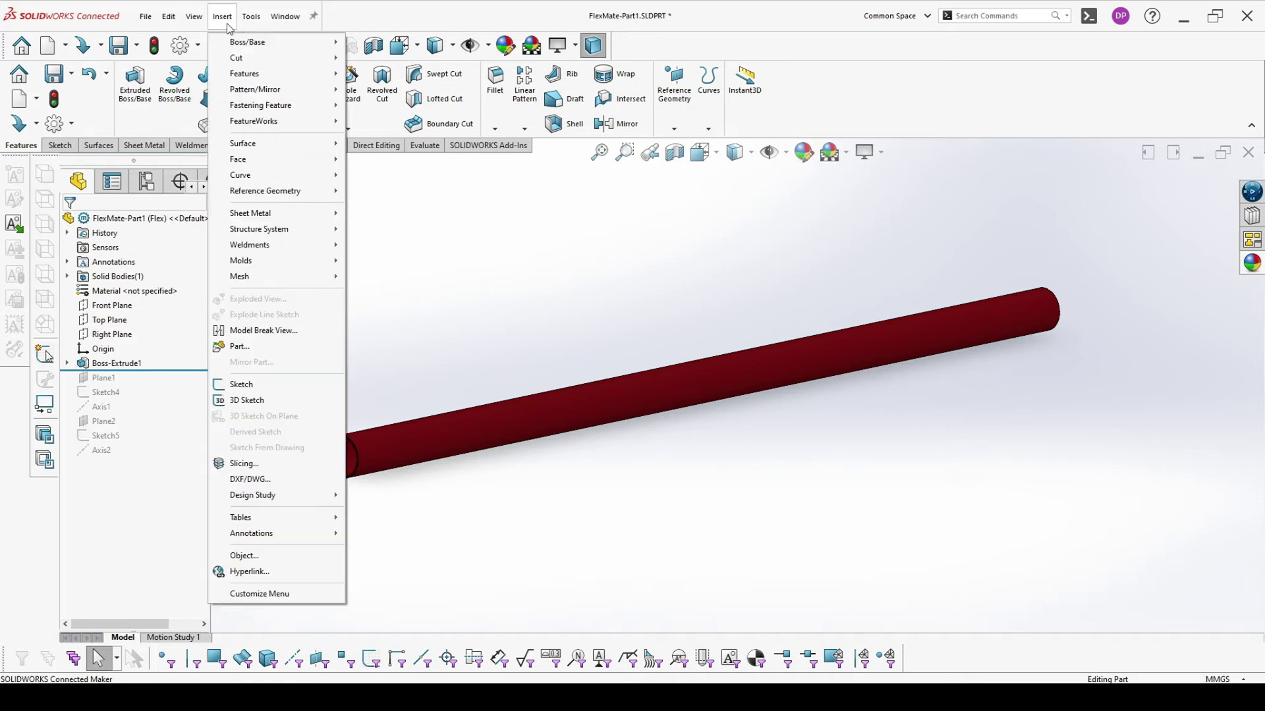
mouse_move(277, 74)
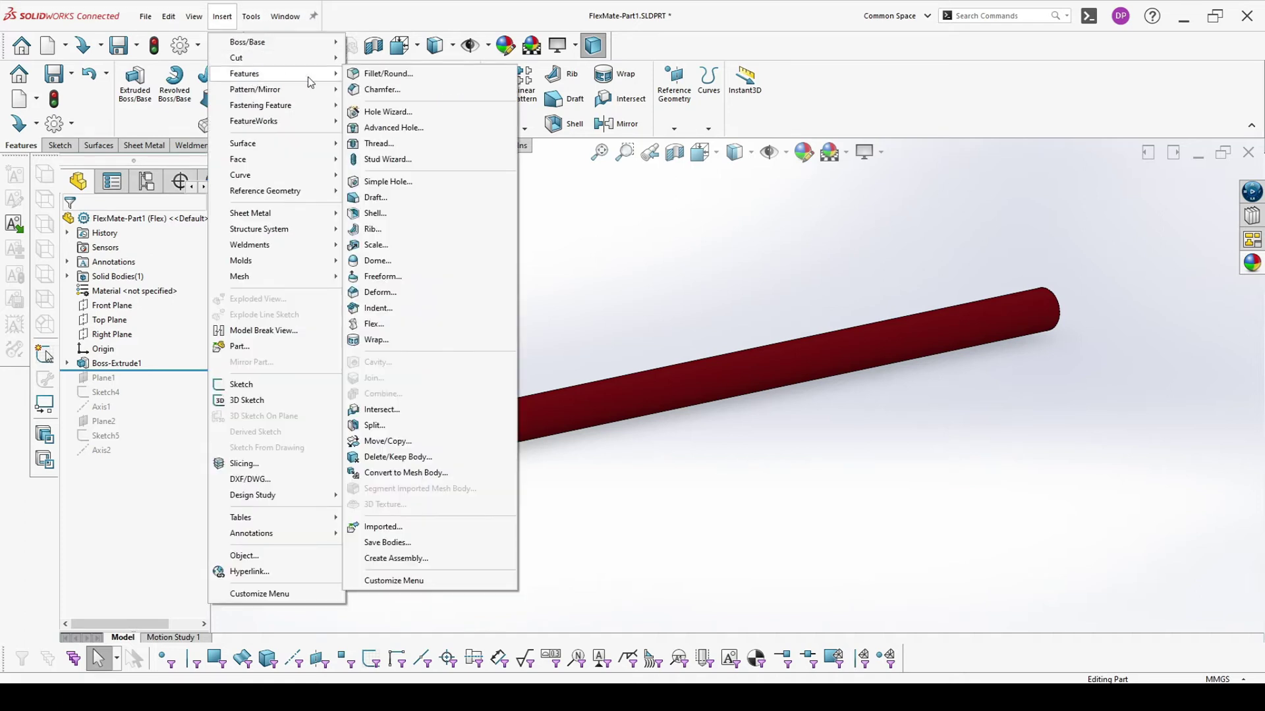
left_click(374, 324)
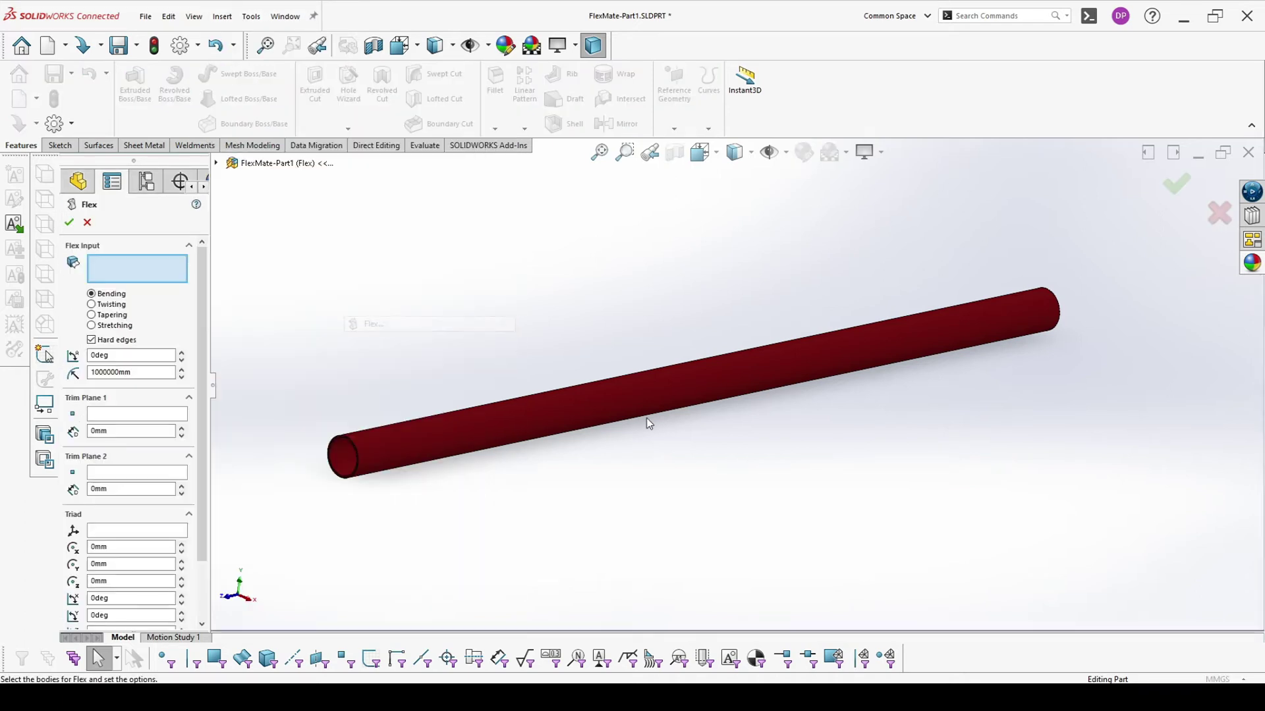
double_click(141, 356)
type("12")
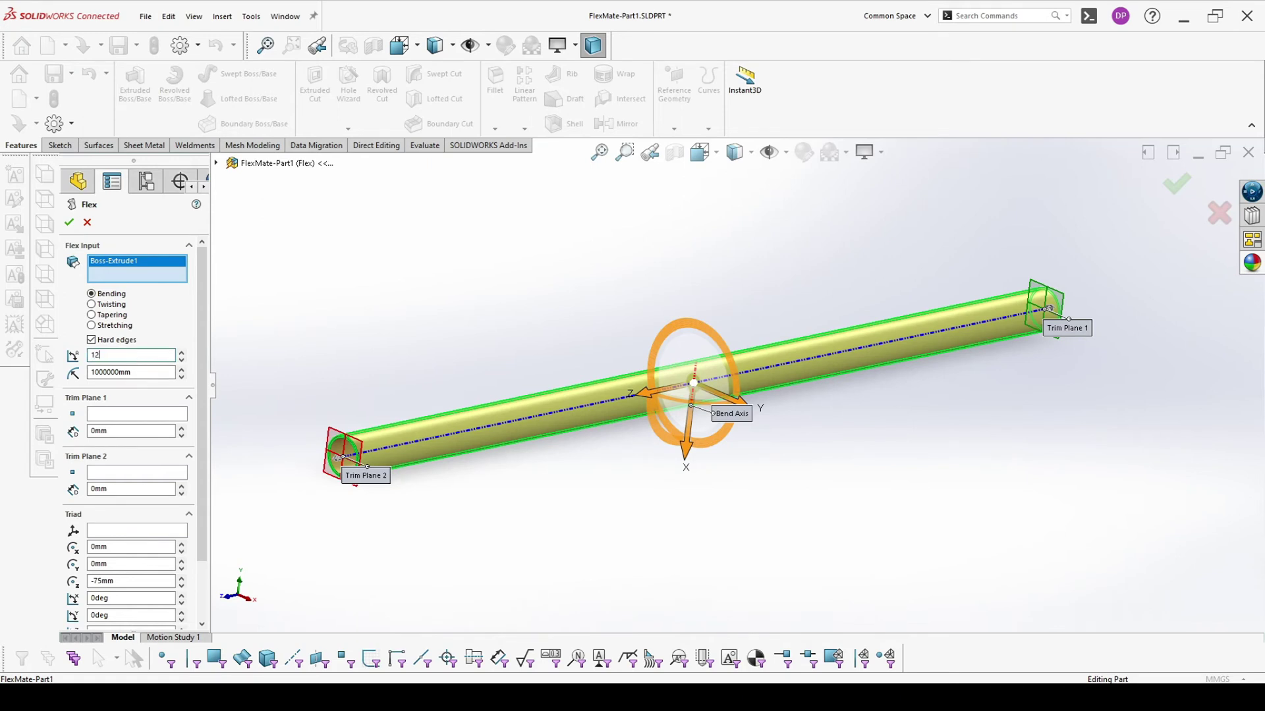
key("BackSpace")
key("BackSpace")
type("80")
key("Tab")
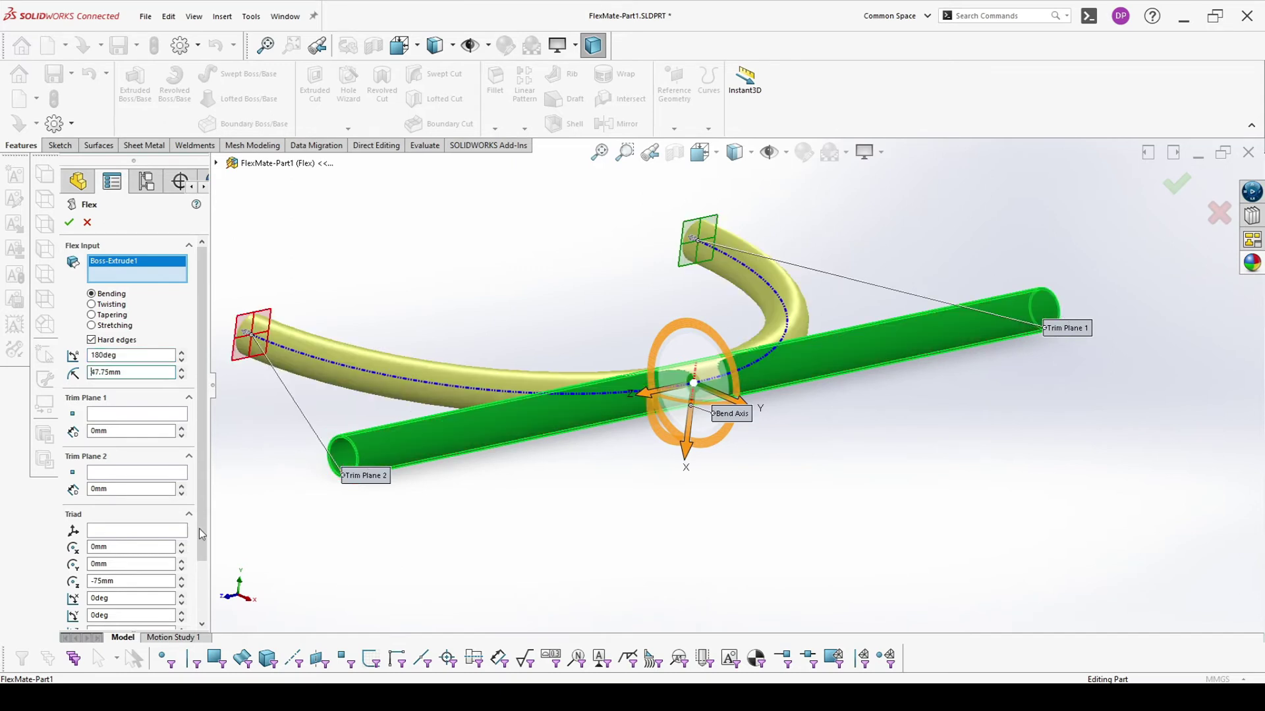
Move the bend centre to -45mm along the tube and accept Flex1
left_click(181, 586)
left_click(182, 586)
left_click(182, 585)
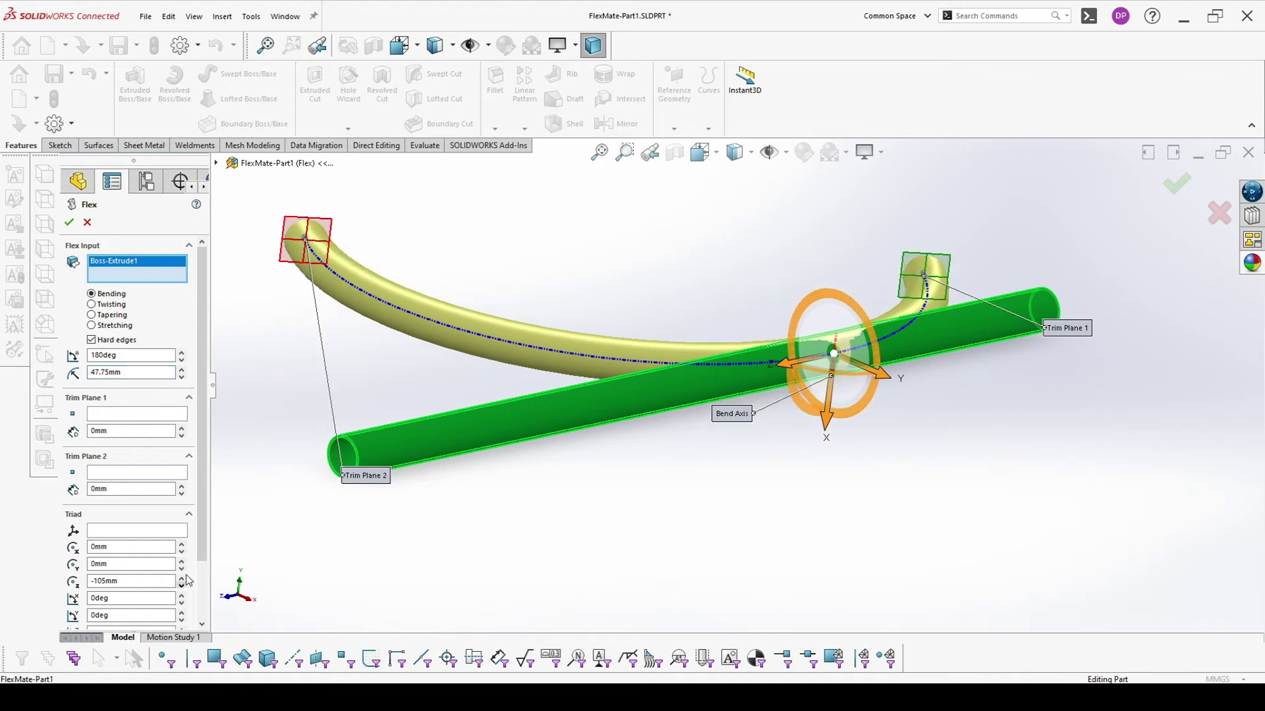
left_click(183, 579)
left_click(183, 579)
left_click(183, 579)
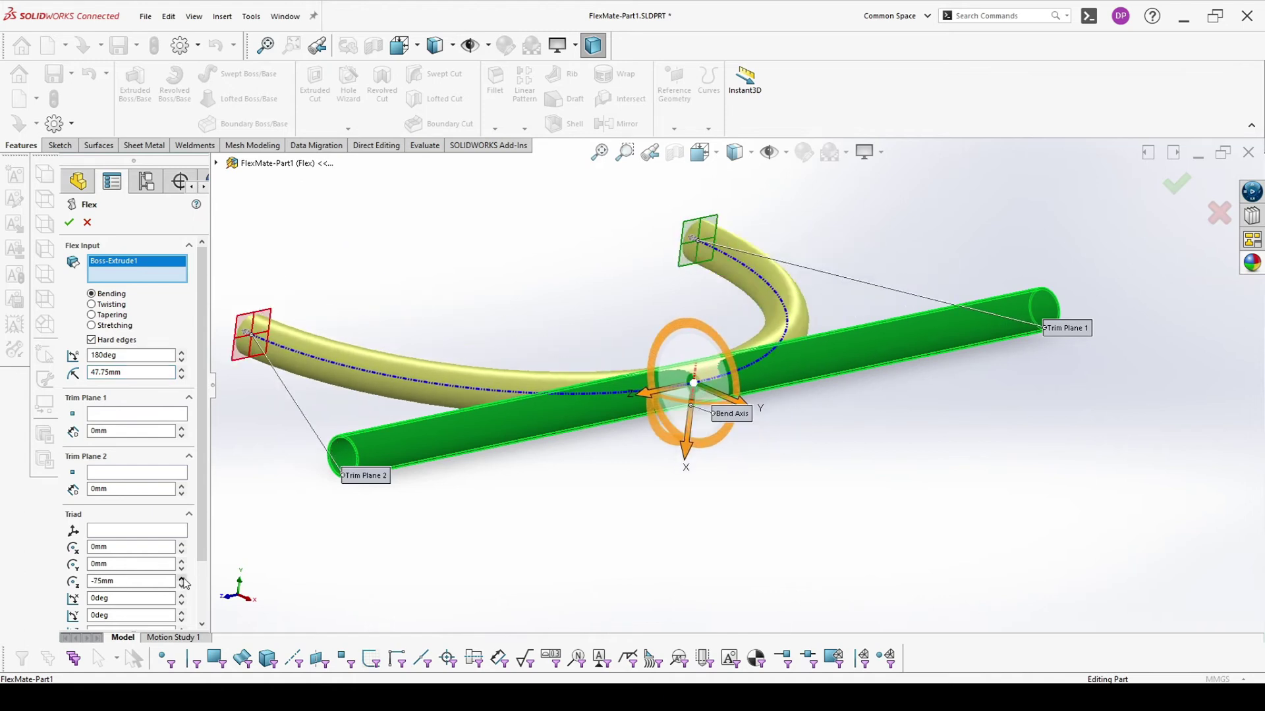
left_click(182, 579)
left_click(182, 579)
left_click(182, 579)
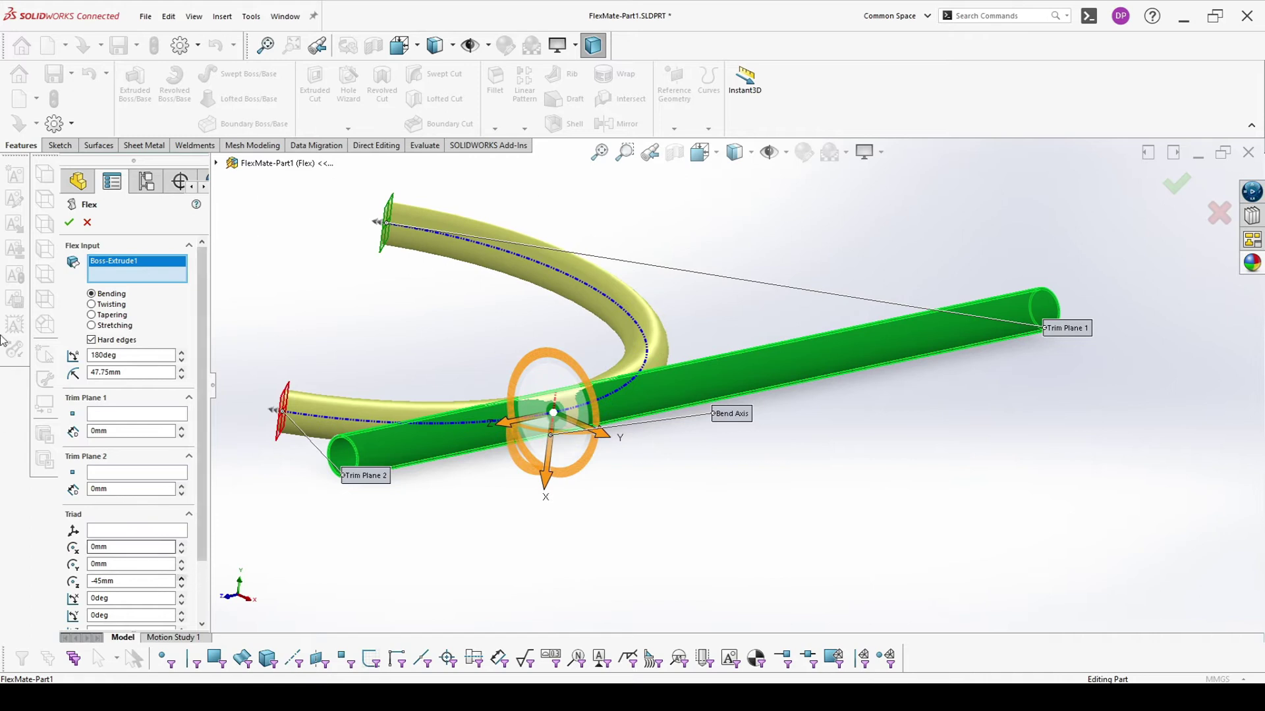
left_click(68, 222)
middle_click_drag(723, 506, 592, 491)
Roll forward below Axis2 to restore all features after Flex1, and save the part
left_click_drag(207, 385, 181, 477)
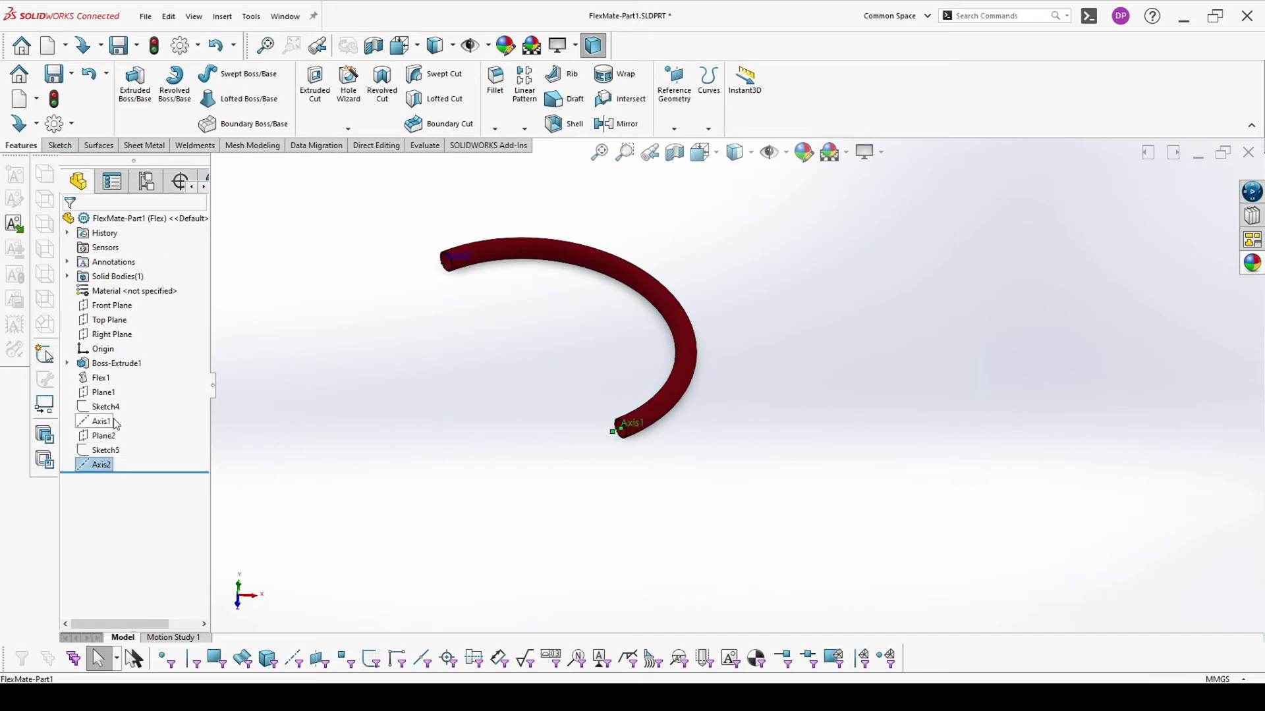
left_click(135, 45)
left_click(143, 83)
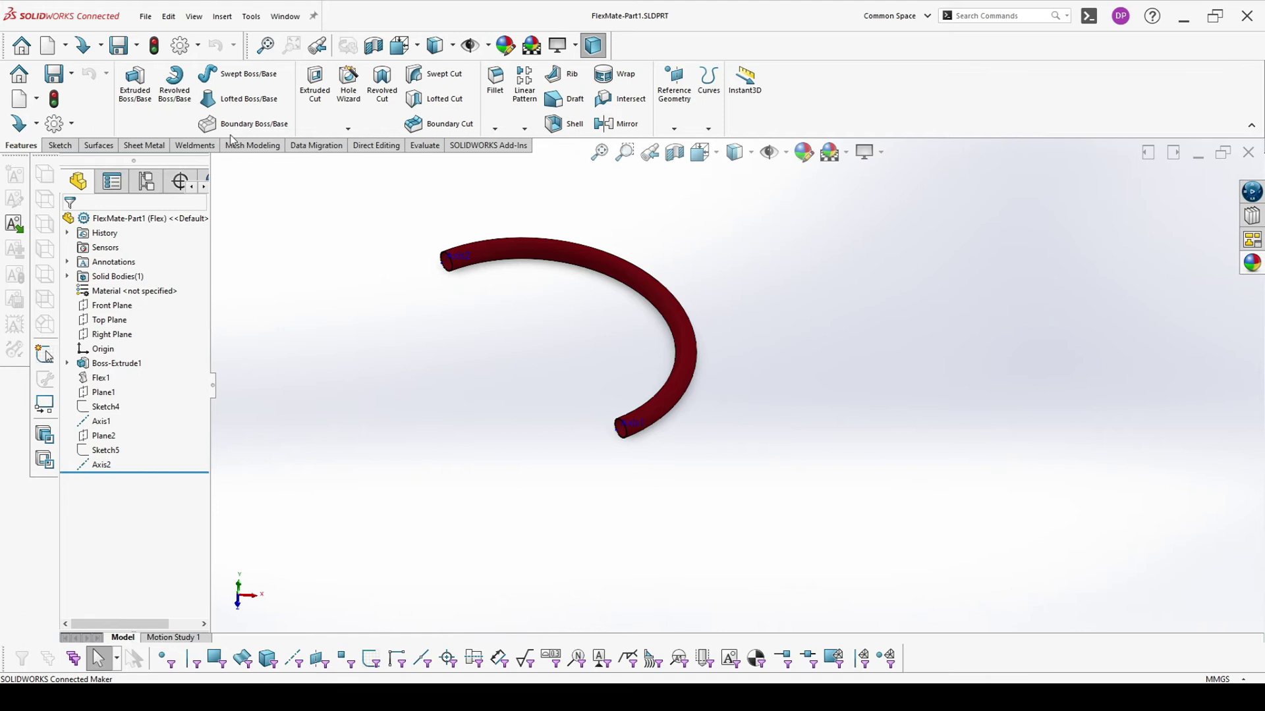
left_click(285, 16)
Switch to FlexMate-Part2 and make a new assembly from it
left_click(308, 161)
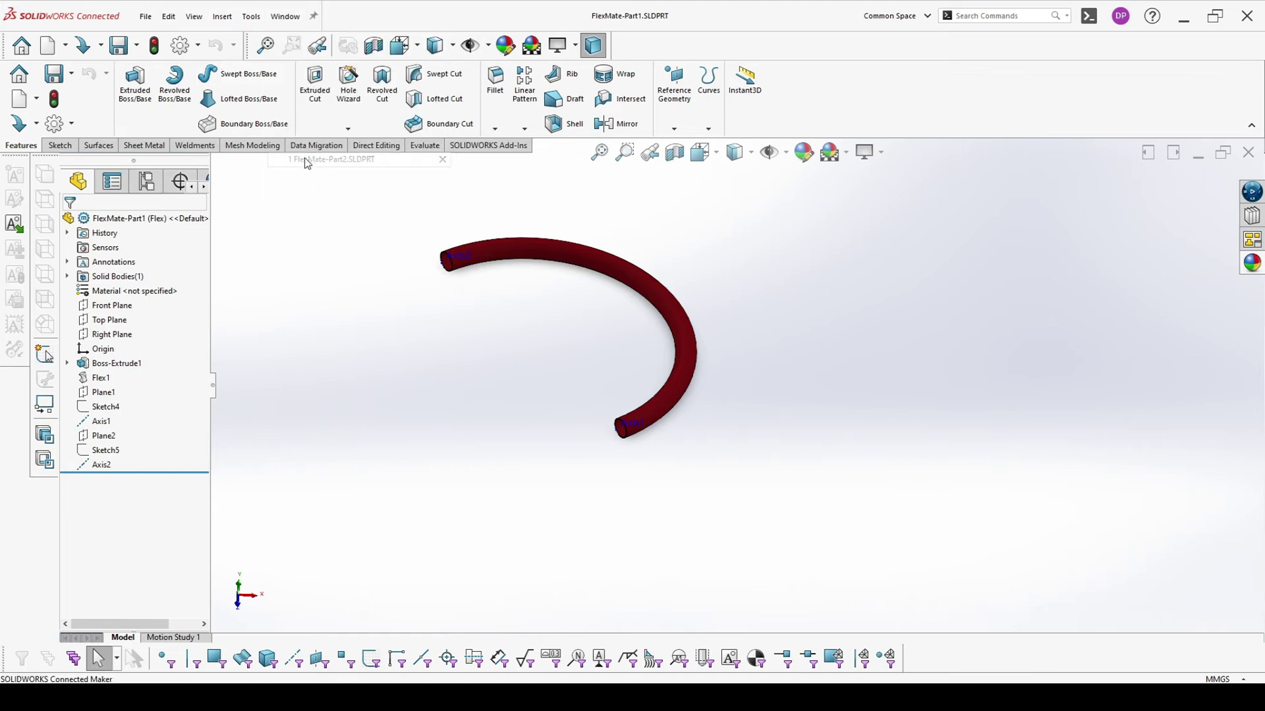
scroll(764, 385, "up", 3)
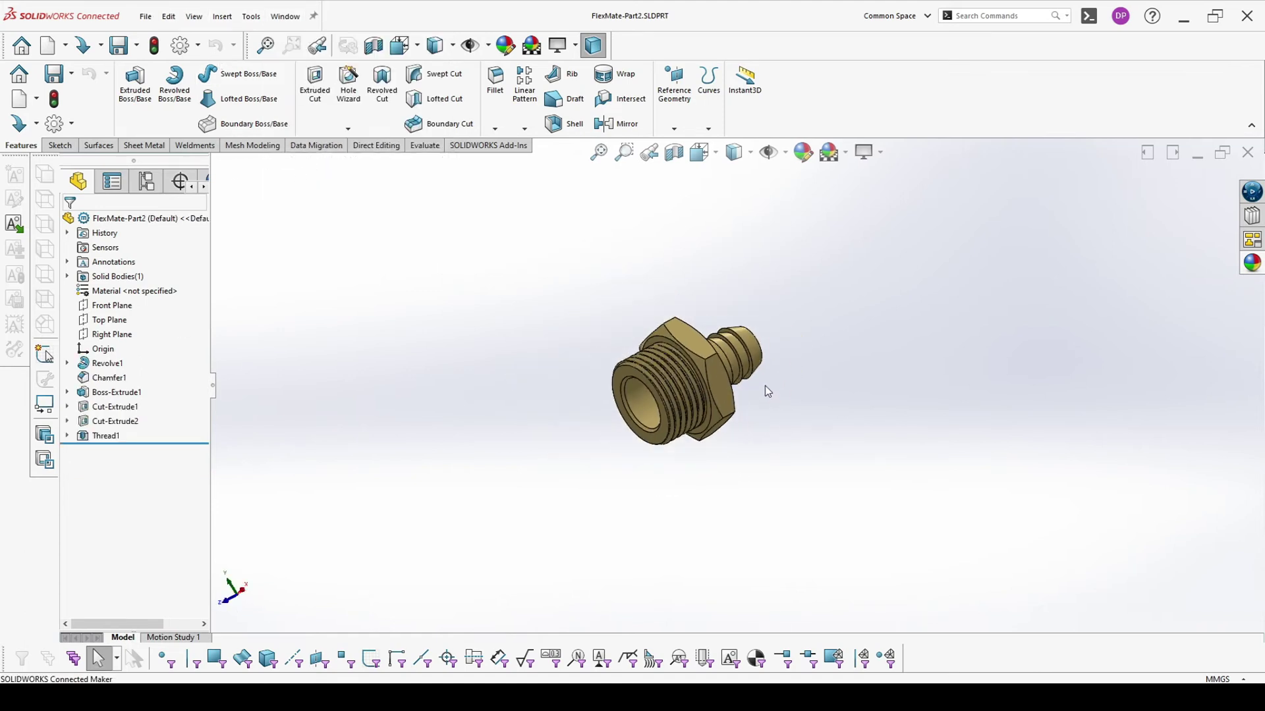
middle_click_drag(764, 385, 767, 357)
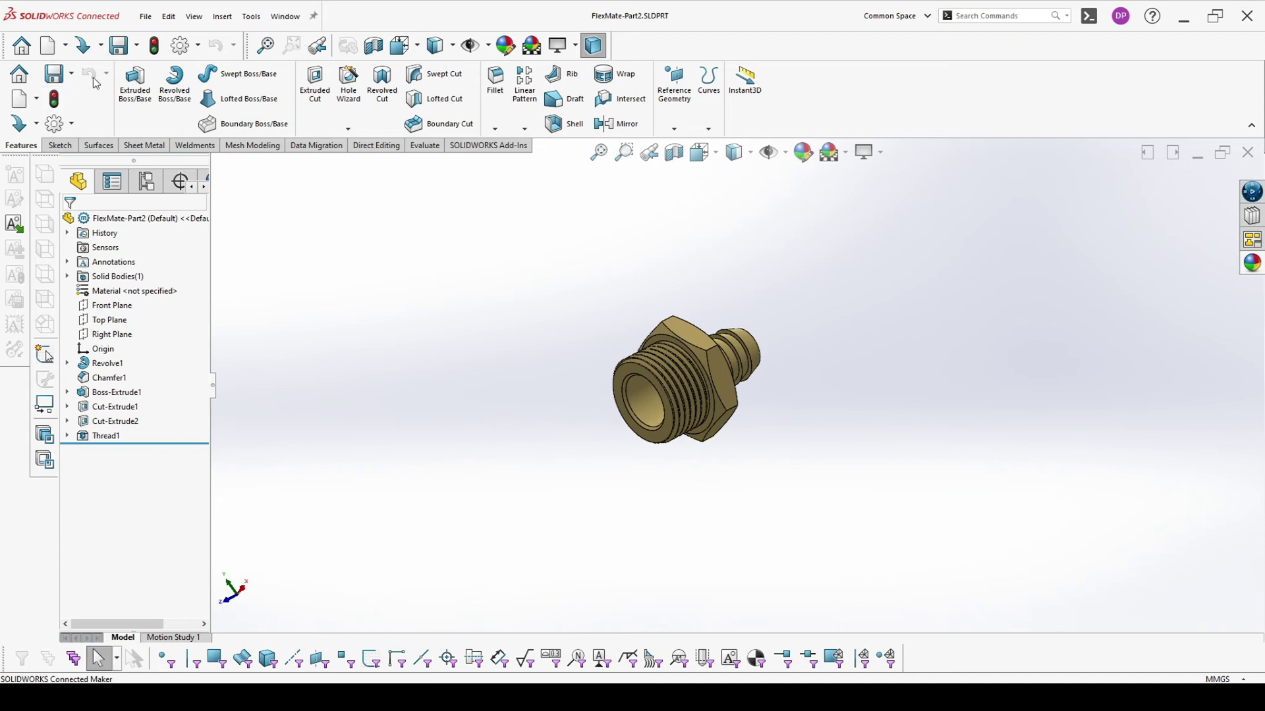
left_click(65, 45)
left_click(105, 99)
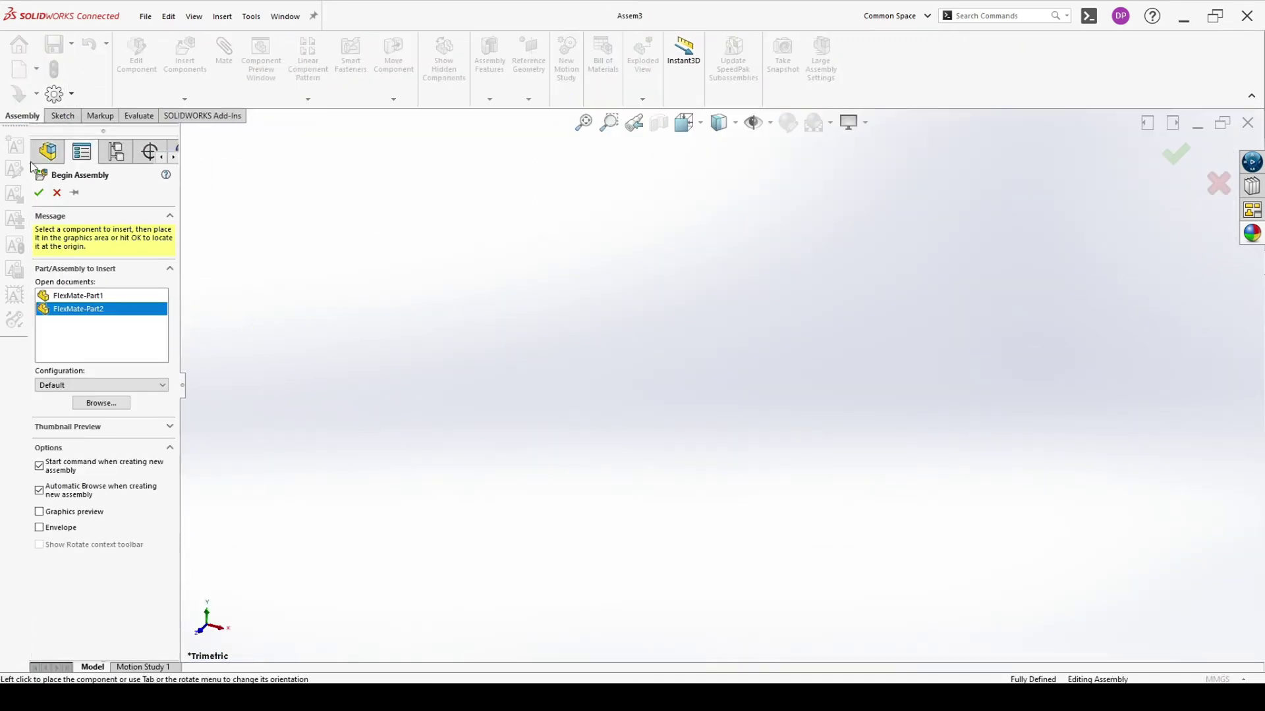
Place two FlexMate-Part2 brass fittings in the assembly
left_click(587, 369)
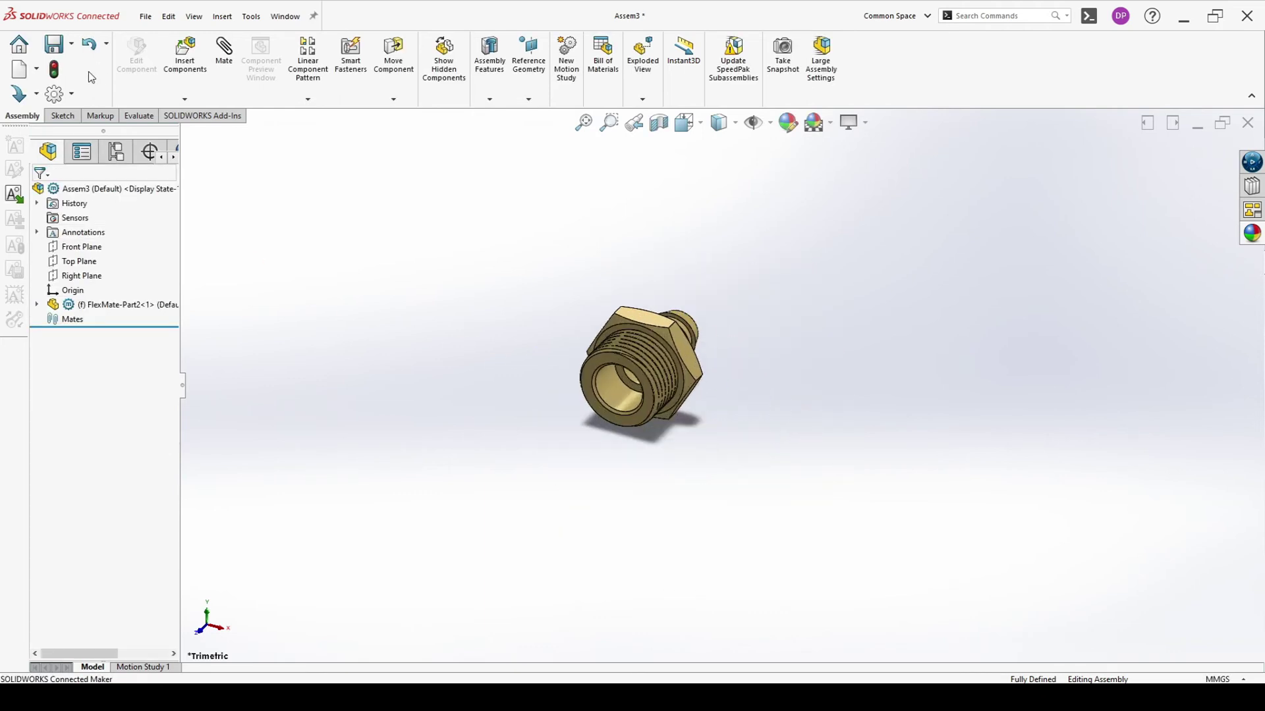
left_click(185, 54)
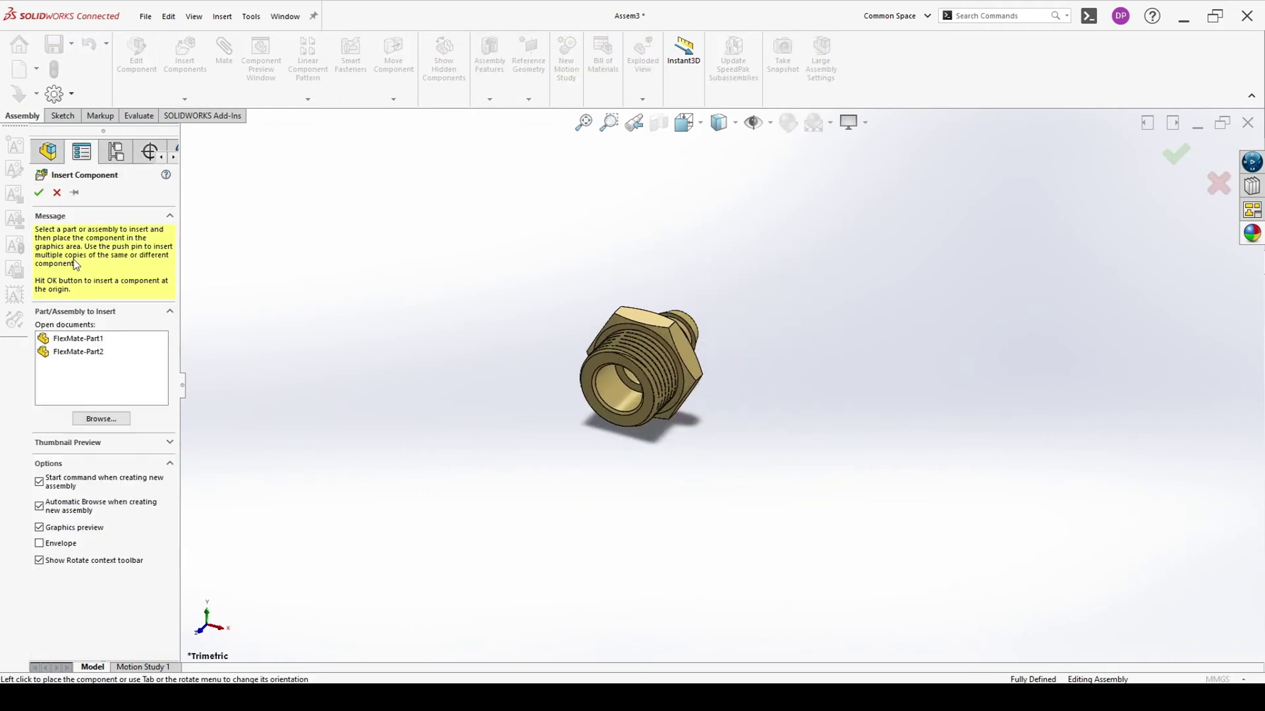
left_click(82, 356)
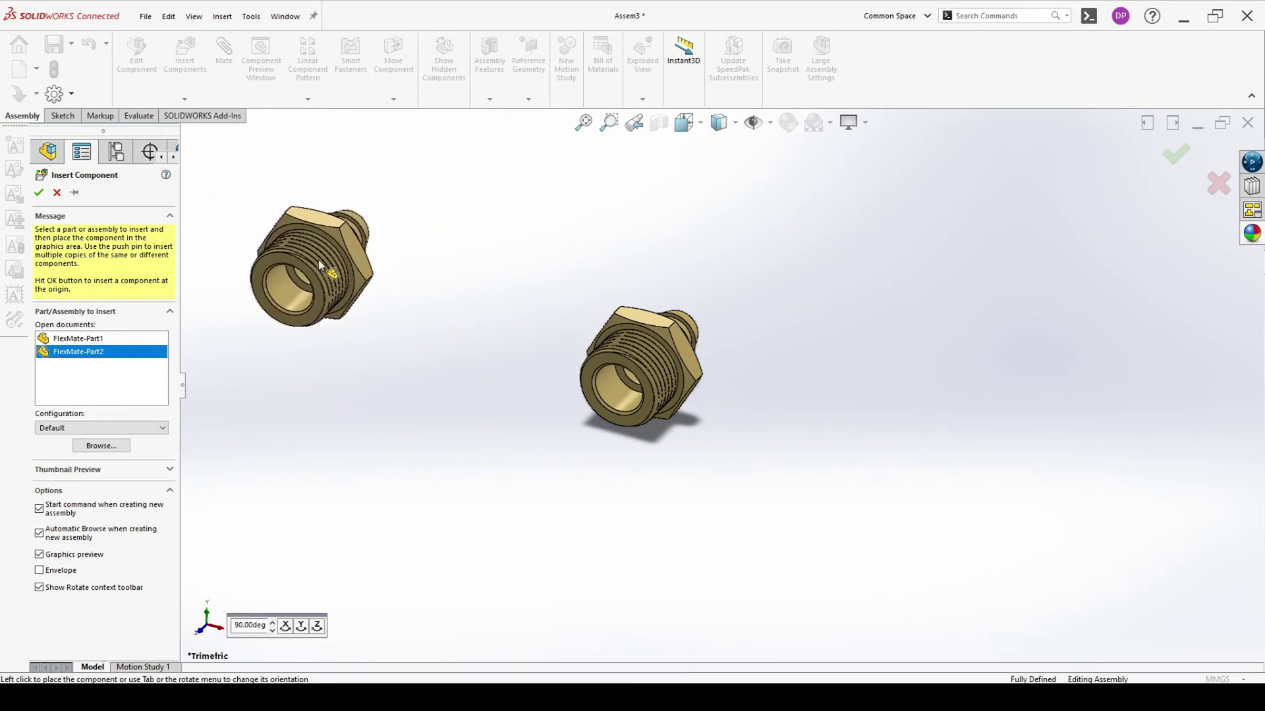
left_click(320, 264)
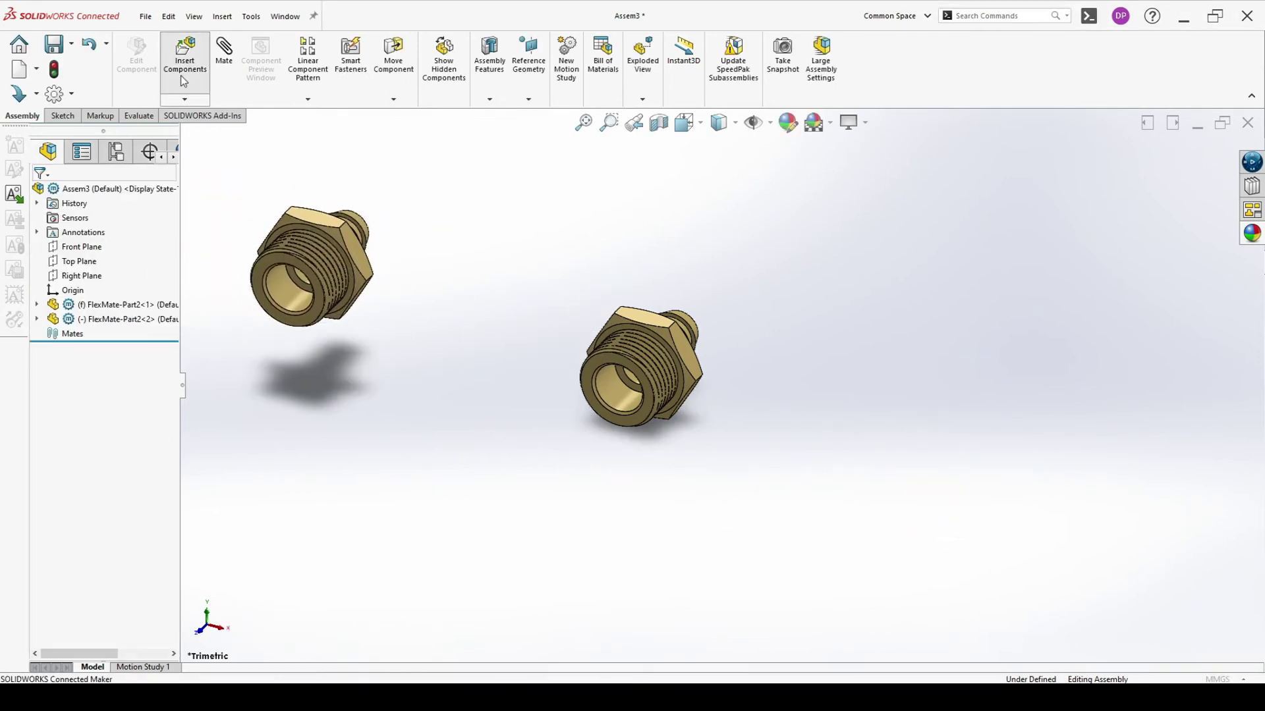
Insert the FlexMate-Part1 hose in its Flex configuration and expand its feature tree
left_click(183, 72)
left_click(99, 338)
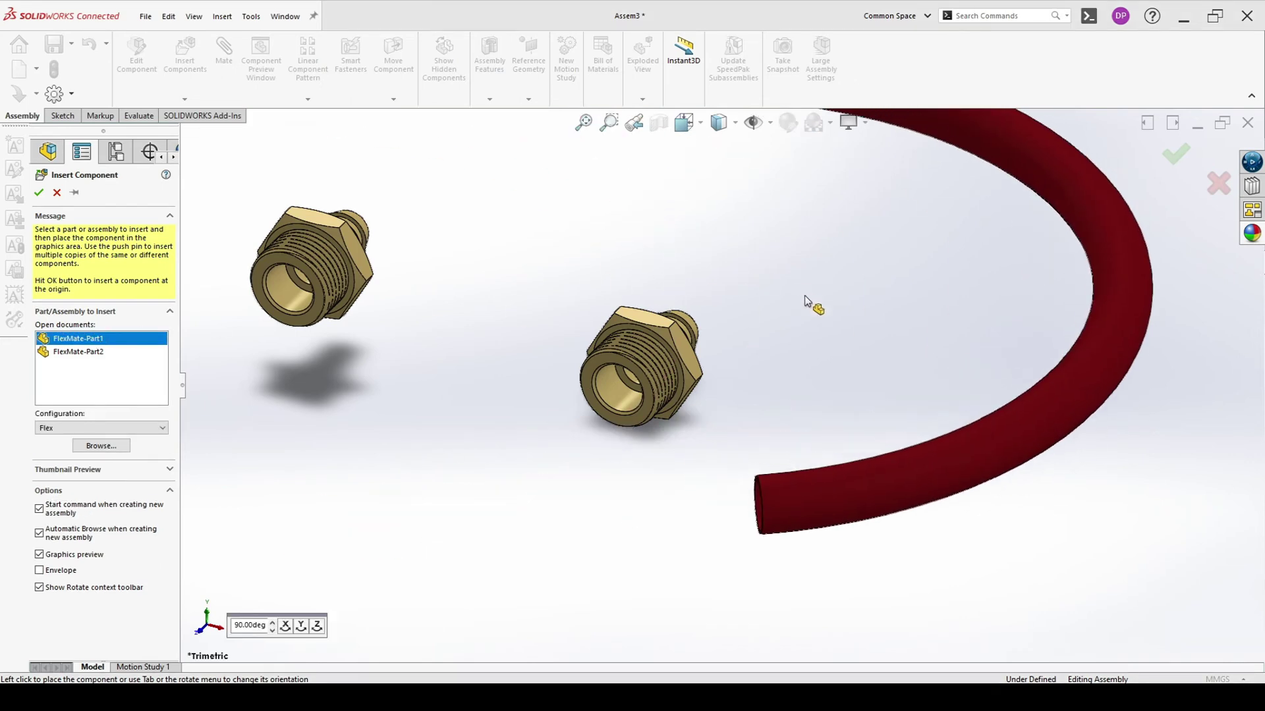
left_click(828, 334)
scroll(810, 341, "up", 5)
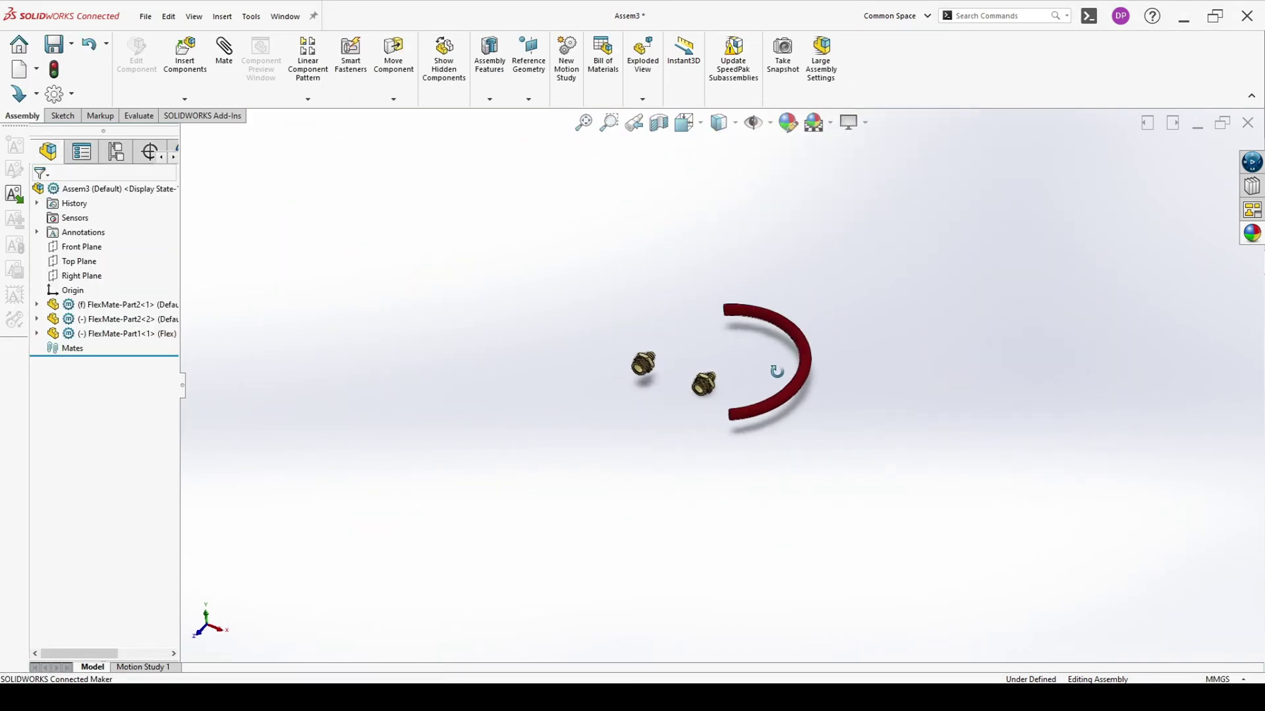
left_click(37, 333)
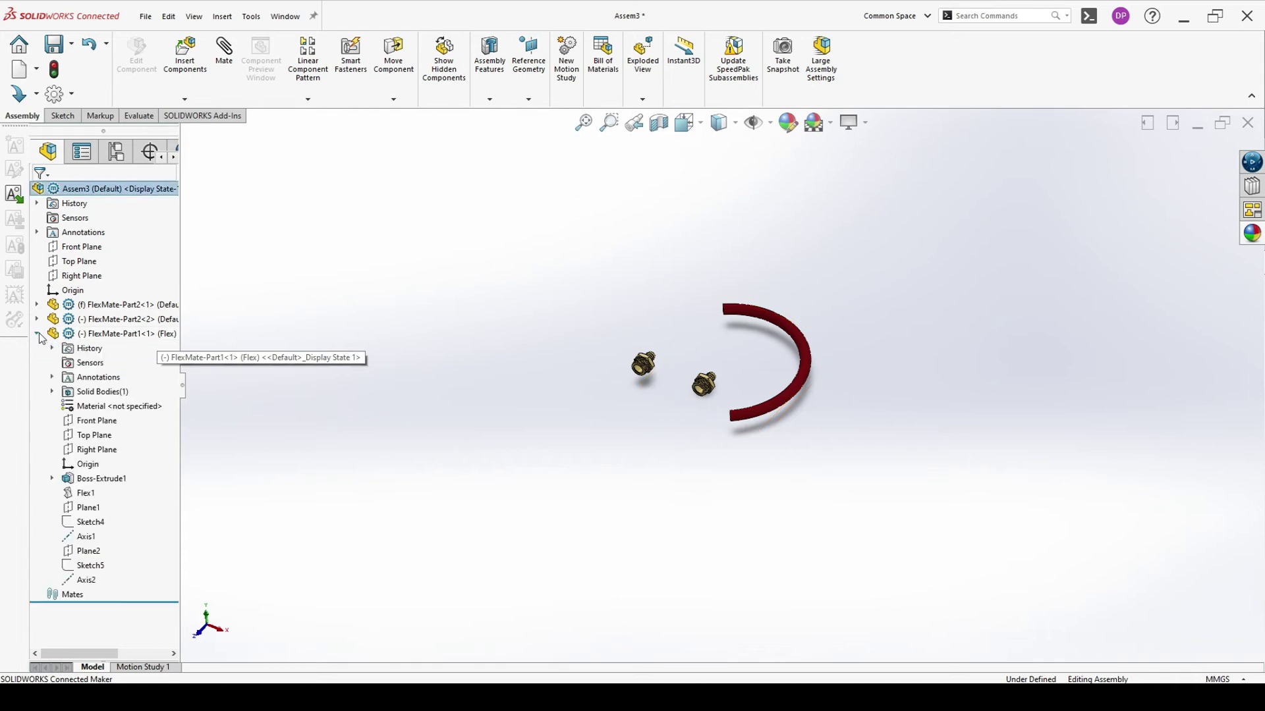
Mate the hose's Plane1 coincident with a fitting's face
scroll(749, 434, "down", 2)
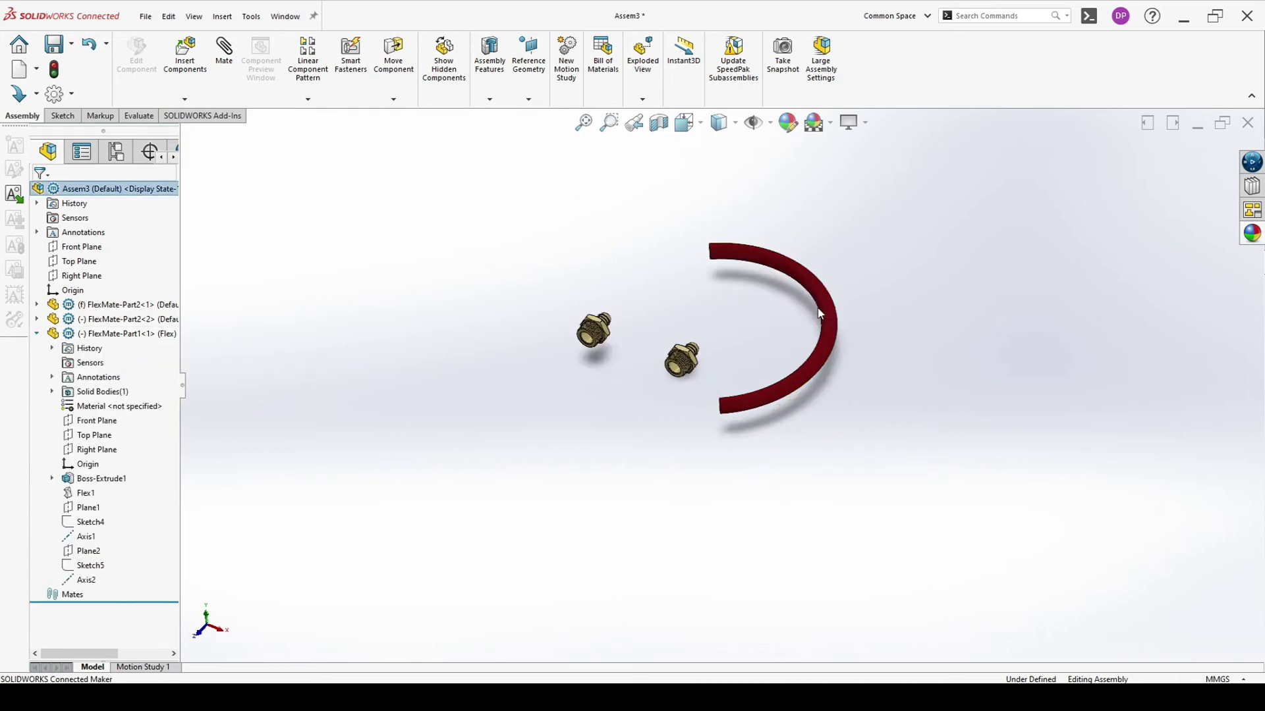
left_click(88, 508)
middle_click_drag(461, 461, 528, 452)
scroll(693, 351, "down", 3)
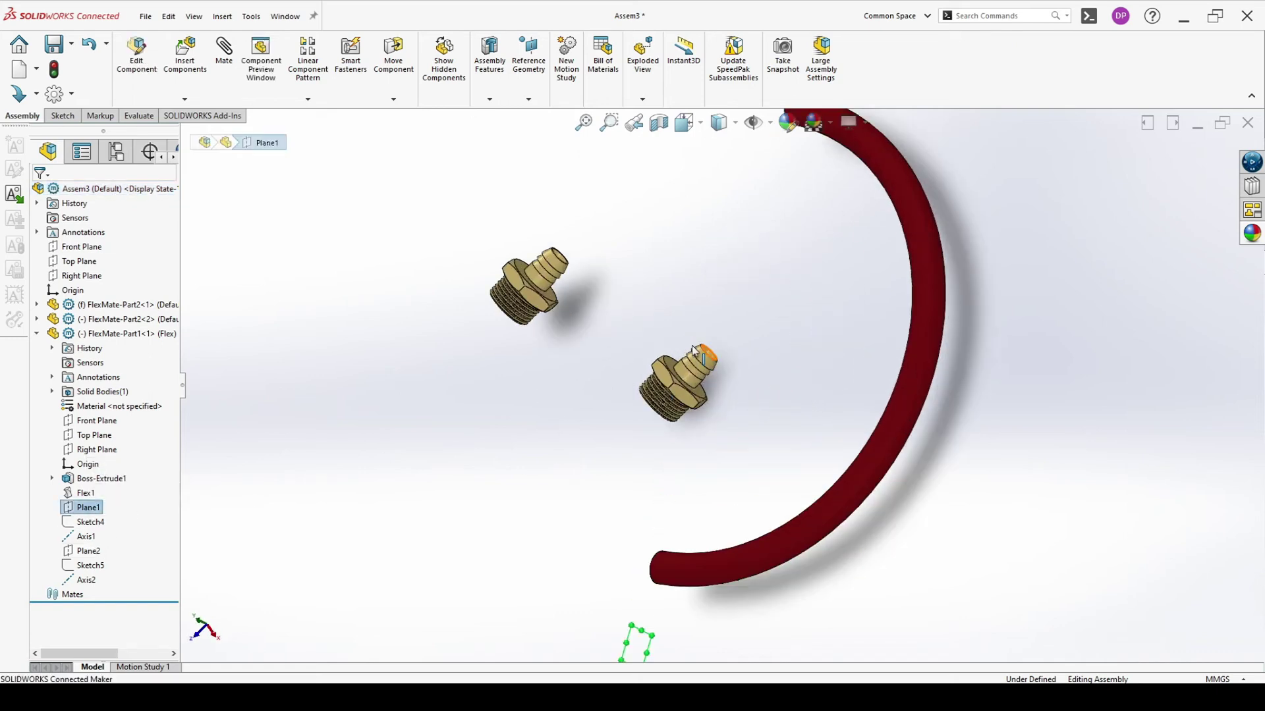
right_click(711, 398)
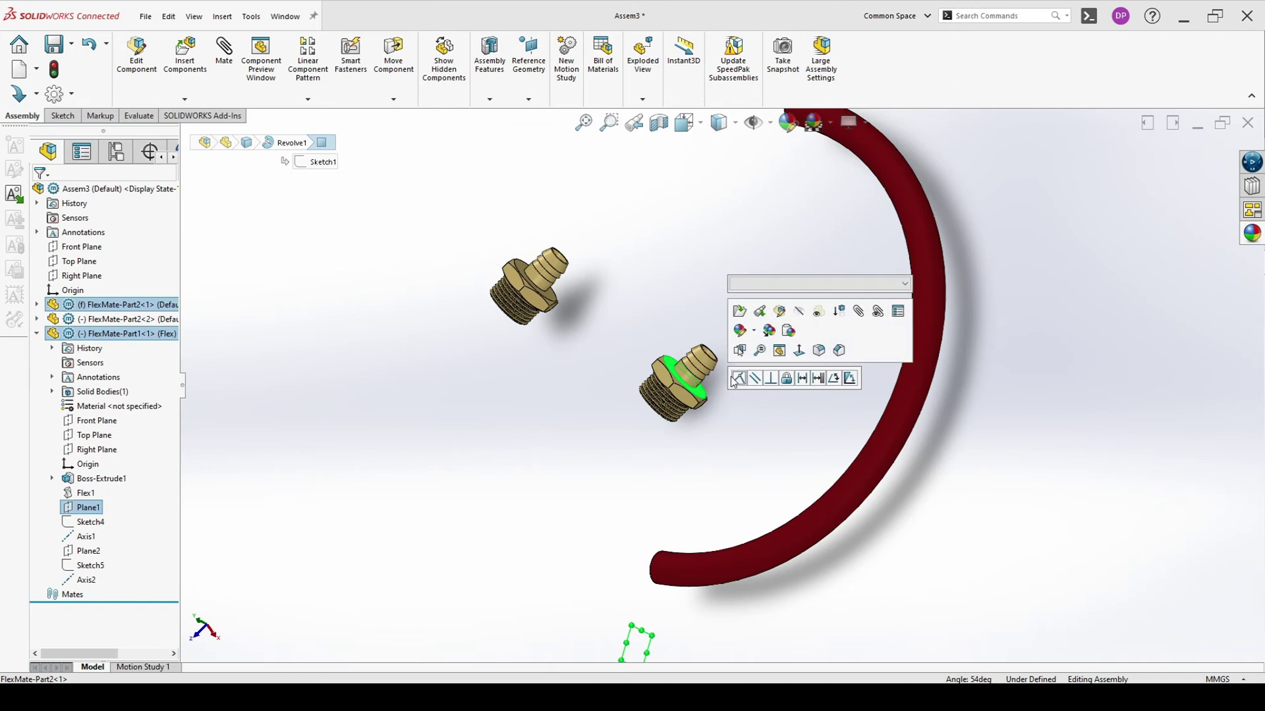
left_click(736, 380)
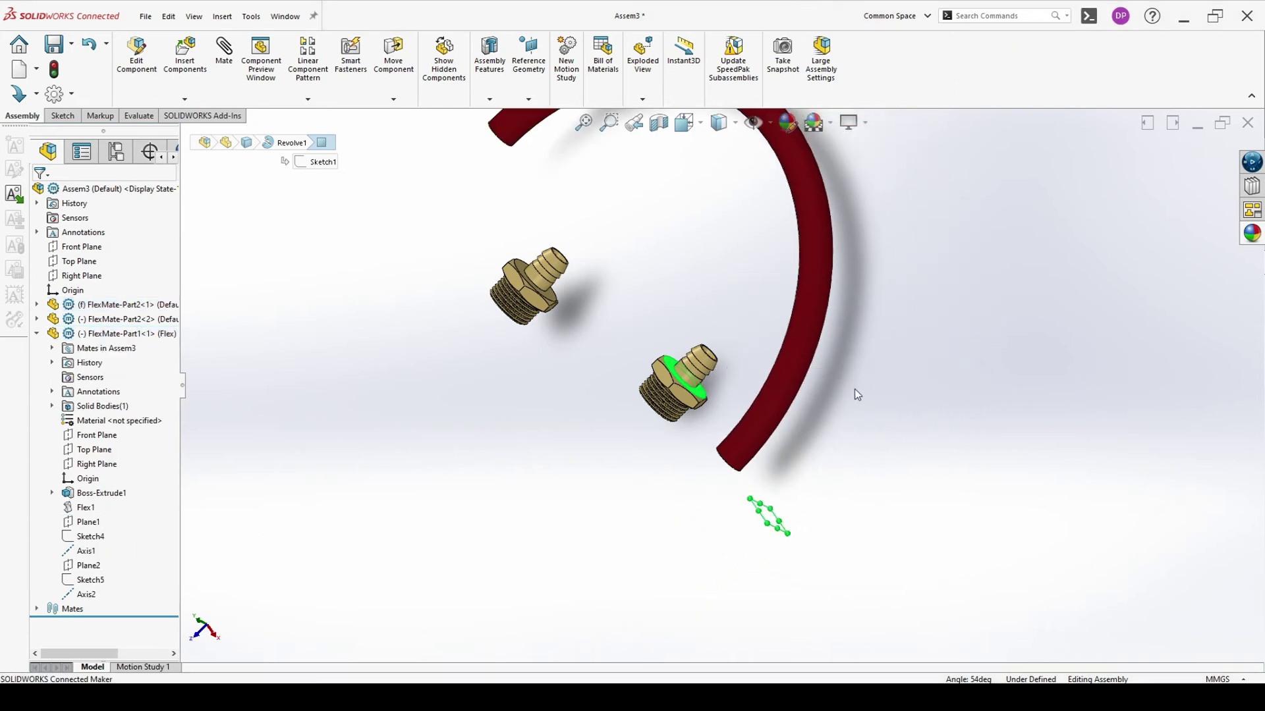
Make the fitting's round face concentric with the hose's Axis1, then zoom to fit
left_click(80, 551)
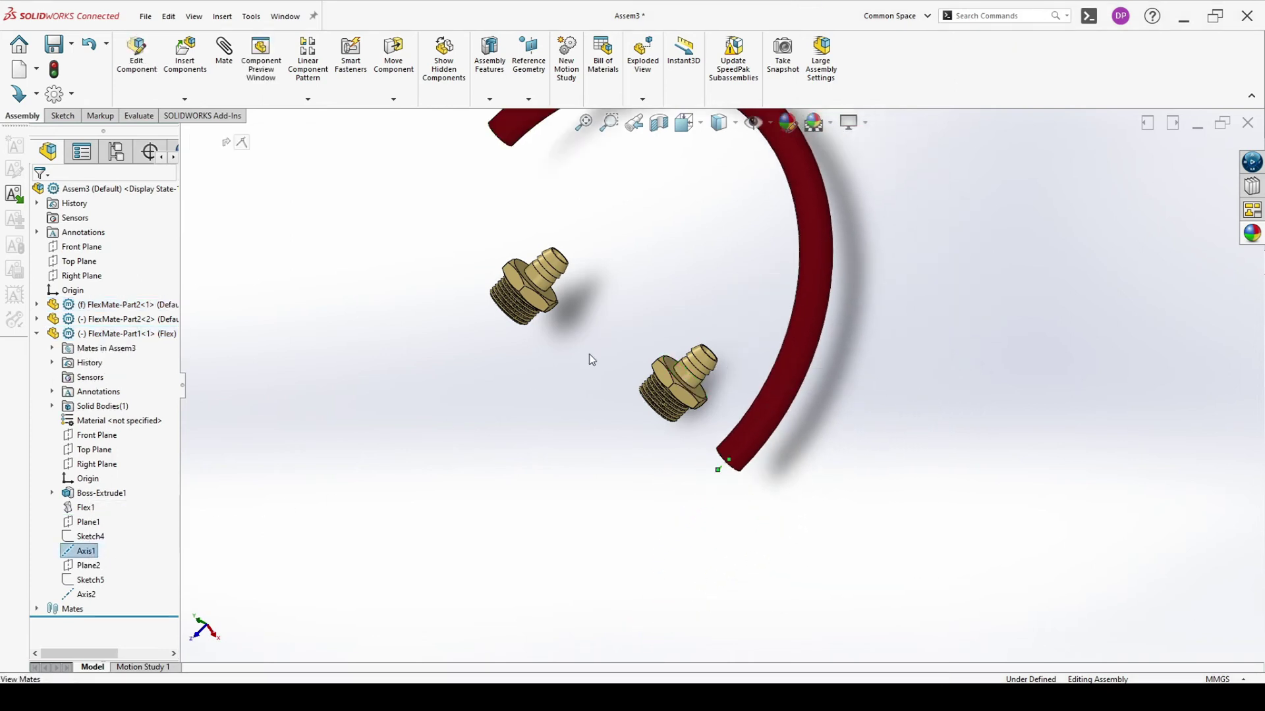
right_click(683, 372)
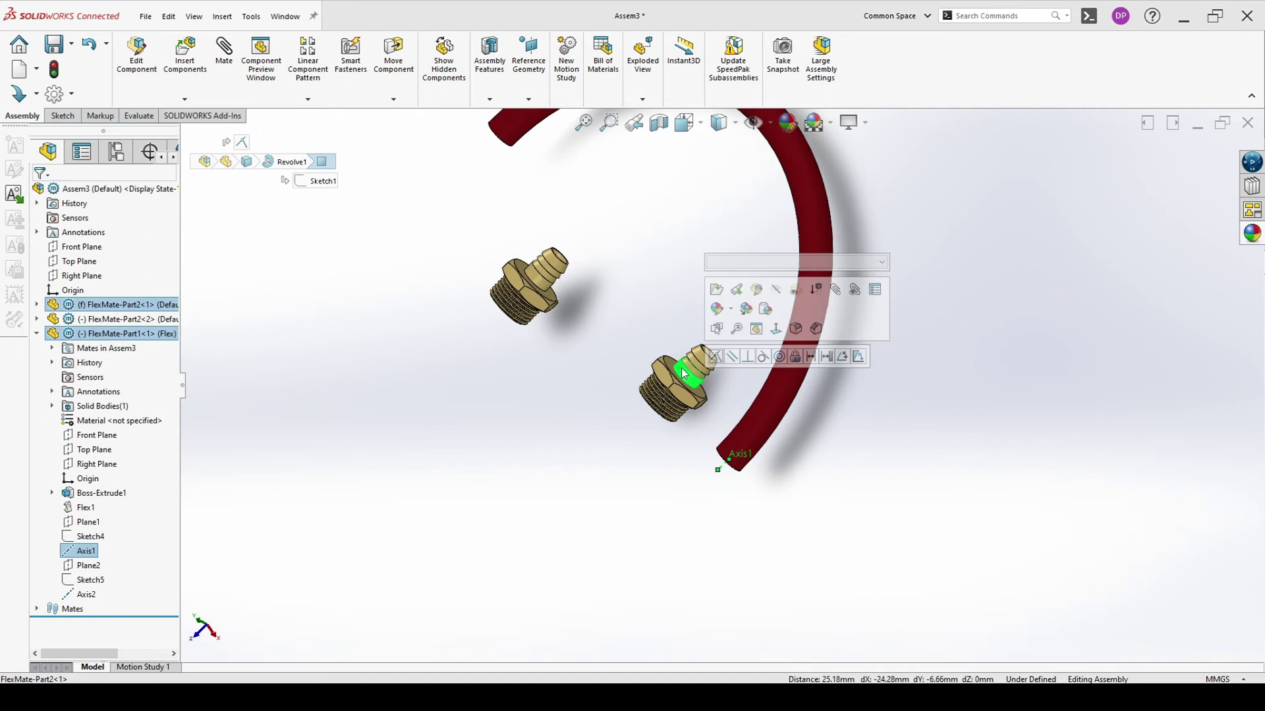
left_click(782, 359)
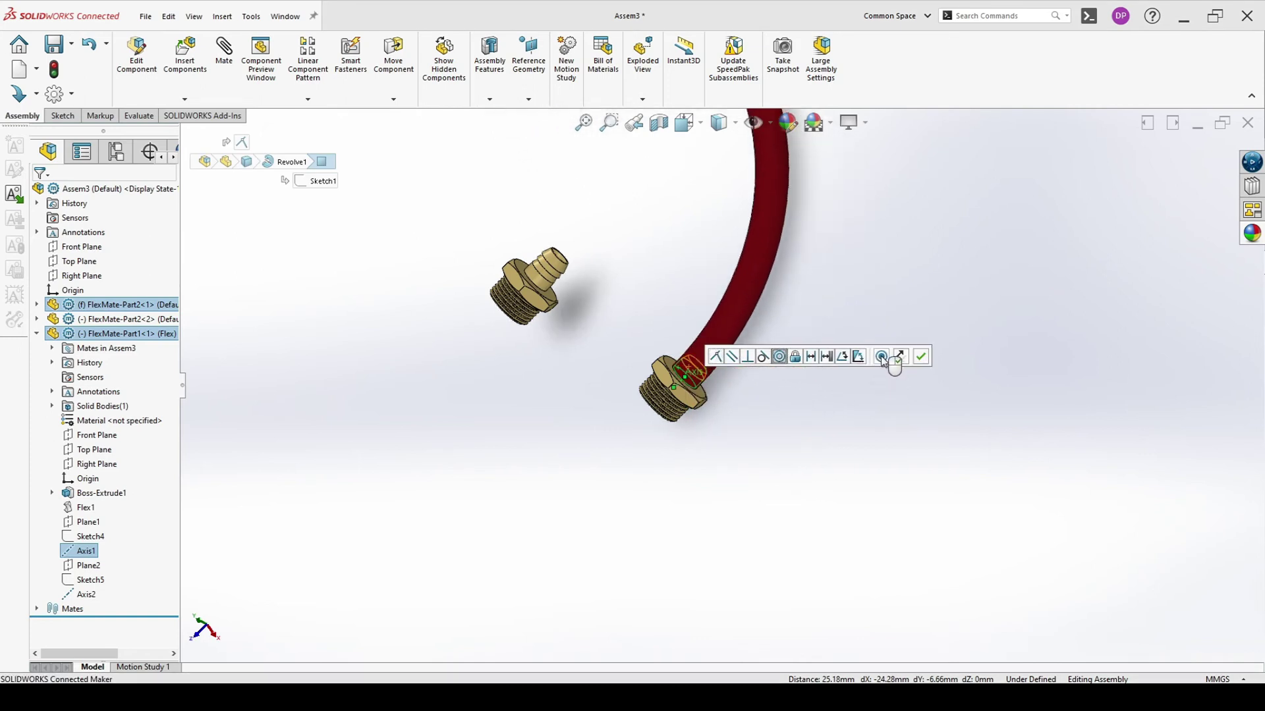
left_click(921, 356)
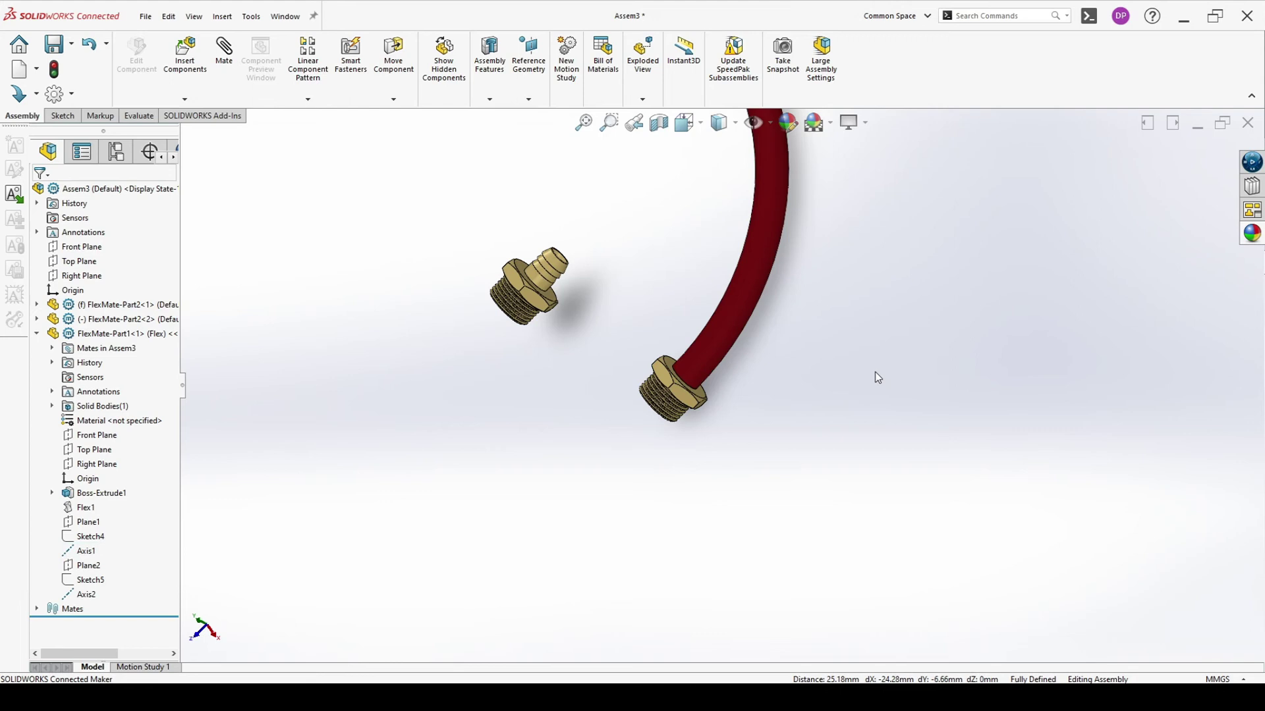
key("f")
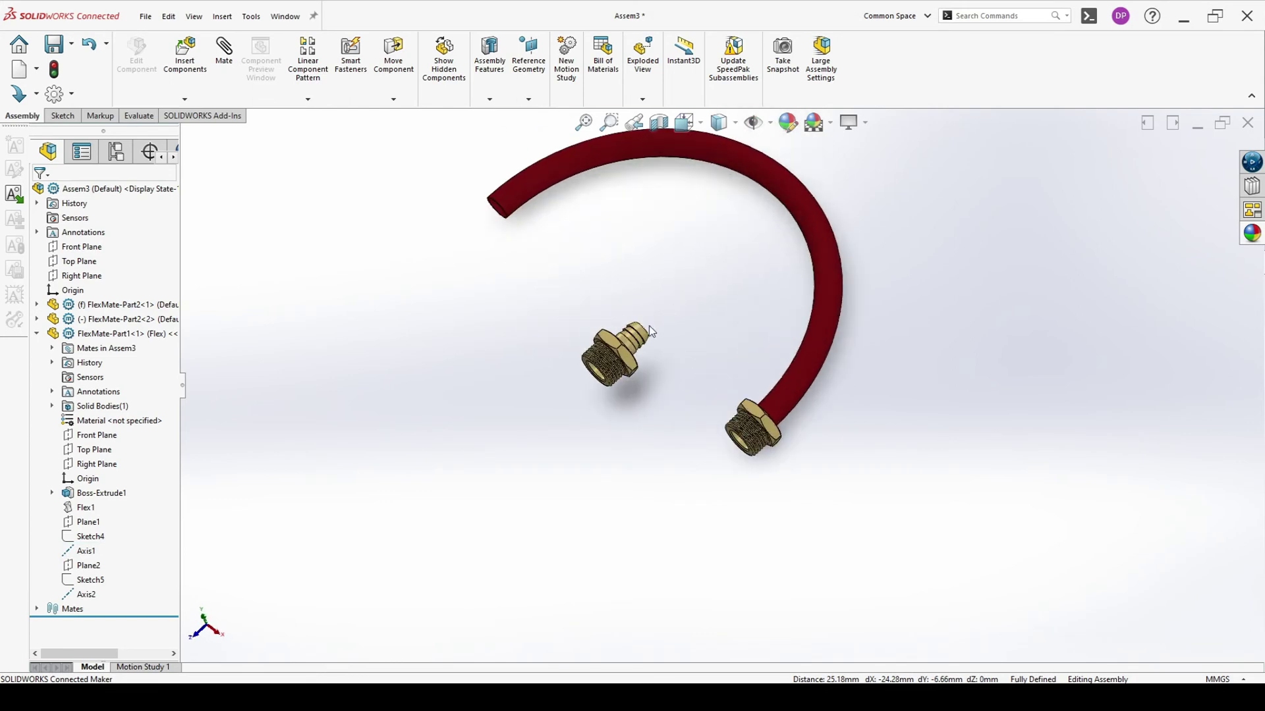
Mate the hose's Plane2 coincident with the second fitting's face
left_click(83, 565)
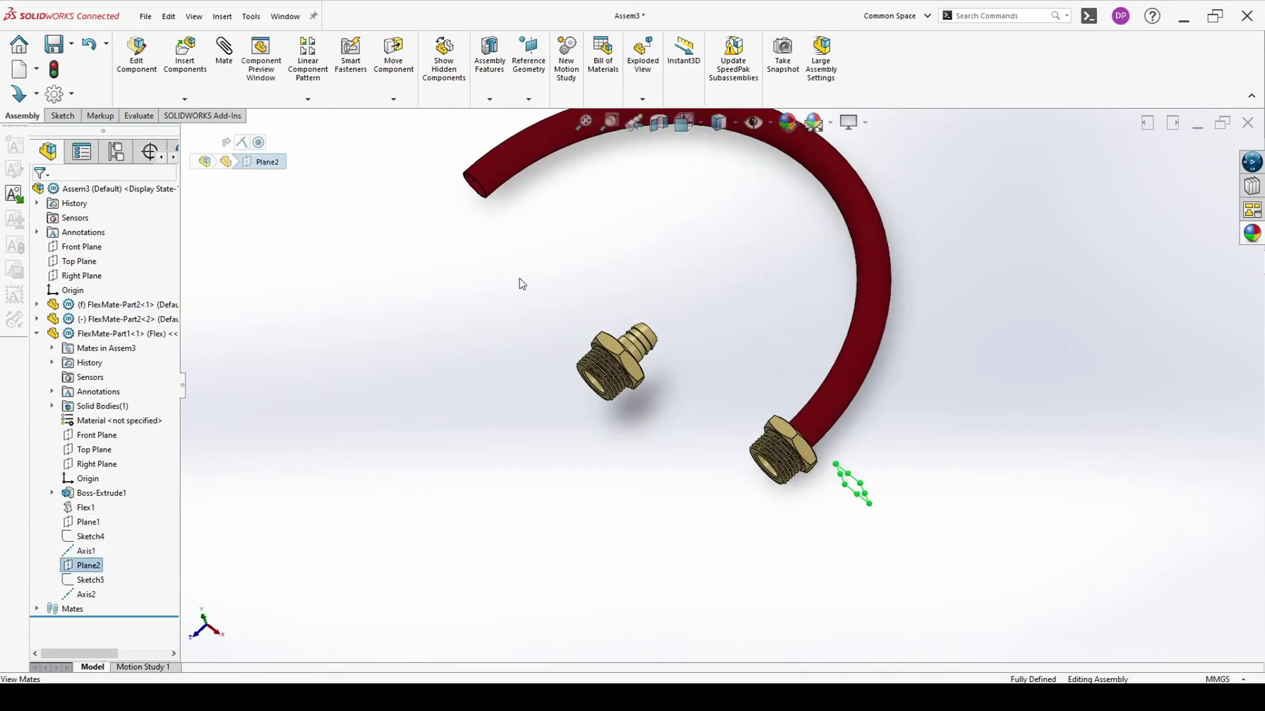
middle_click_drag(570, 304, 579, 388)
left_click(596, 403, "ctrl")
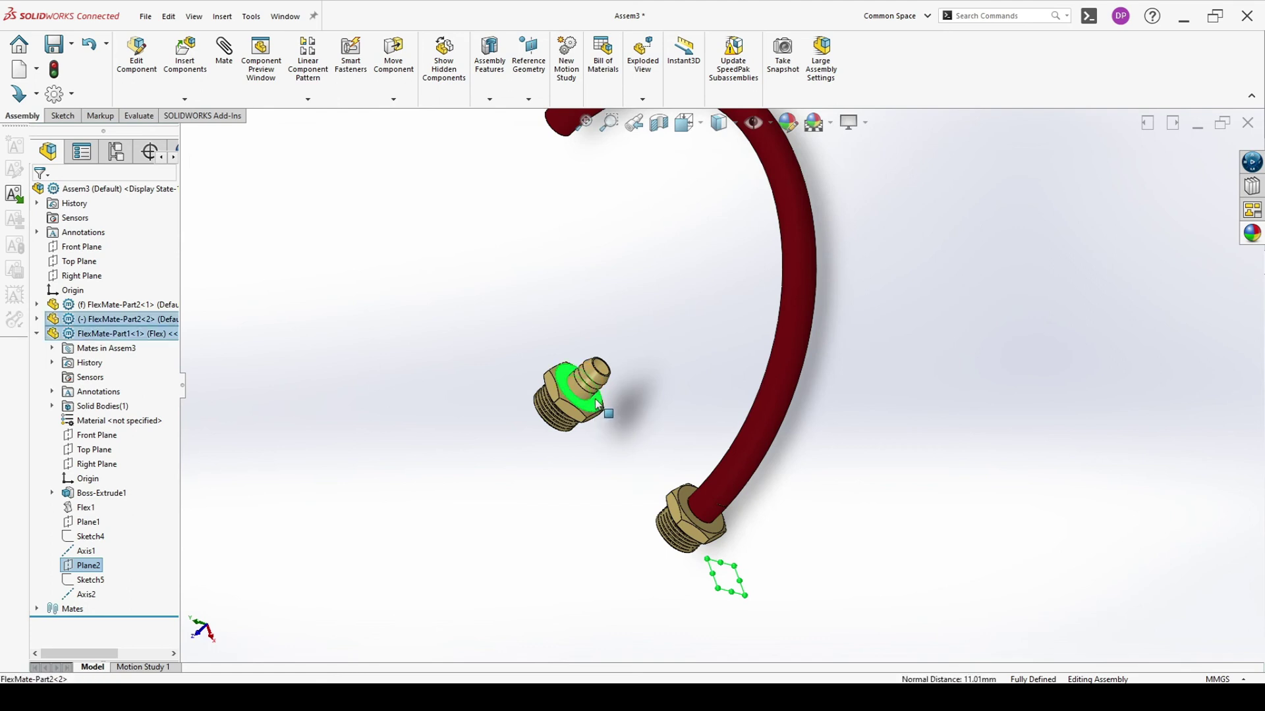
left_click(631, 388)
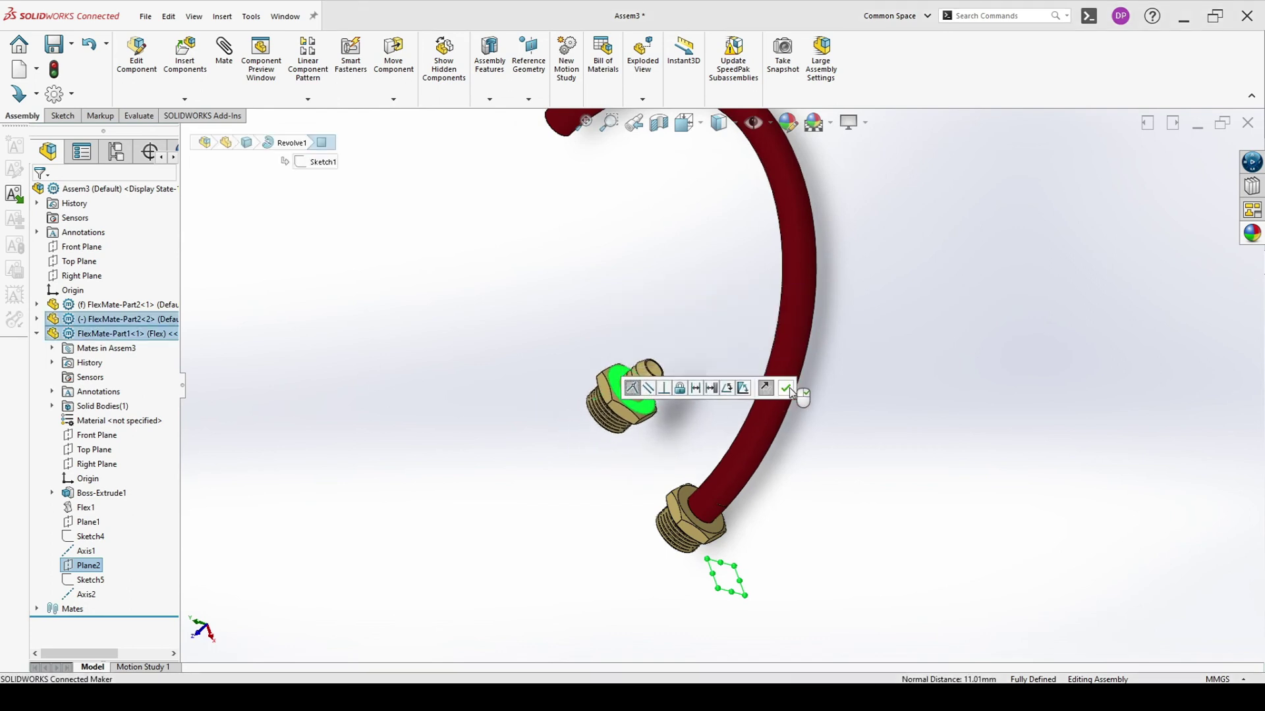
left_click(781, 388)
Make the second fitting's round face concentric with Axis2, then collapse the hose tree
left_click(84, 594)
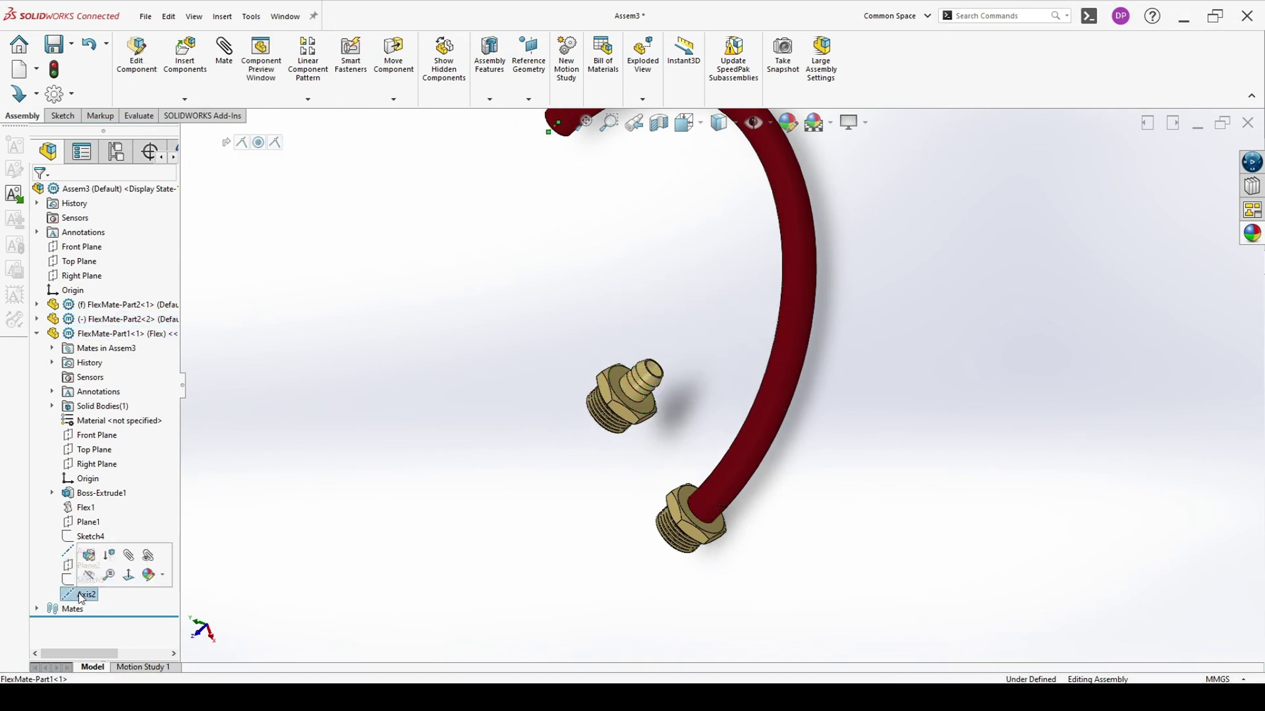
left_click(635, 398, "ctrl")
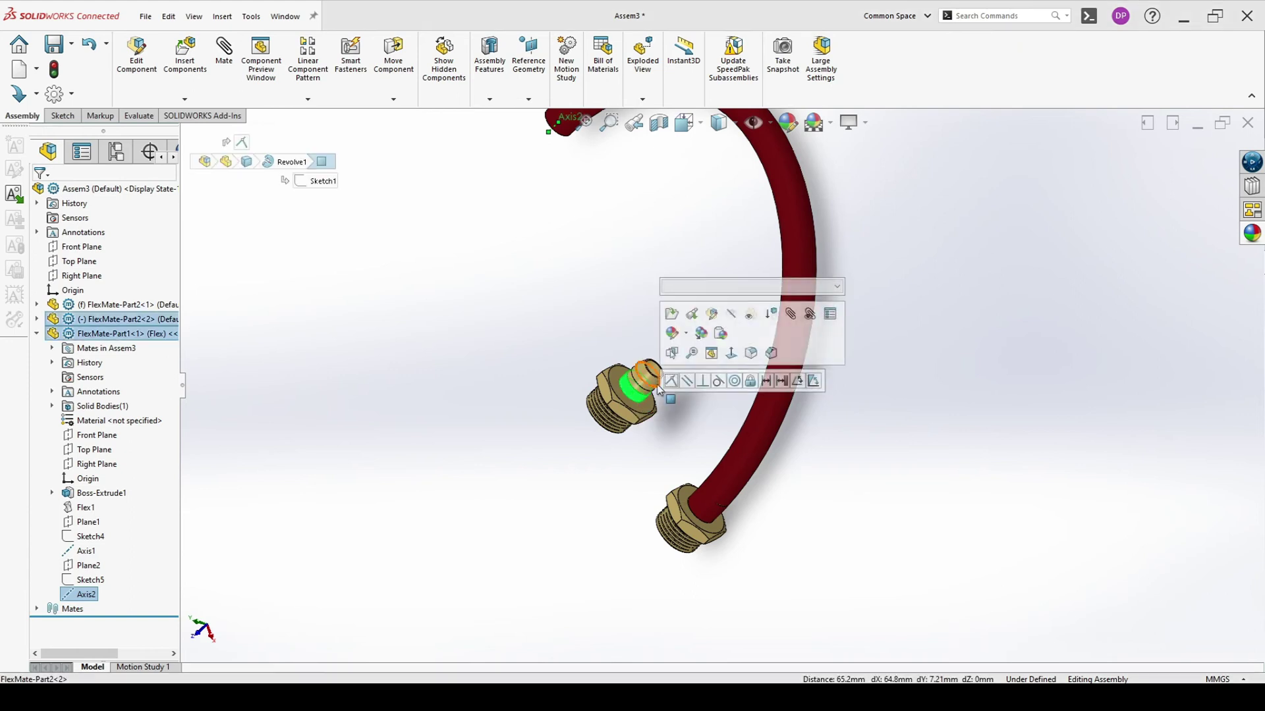
left_click(737, 383)
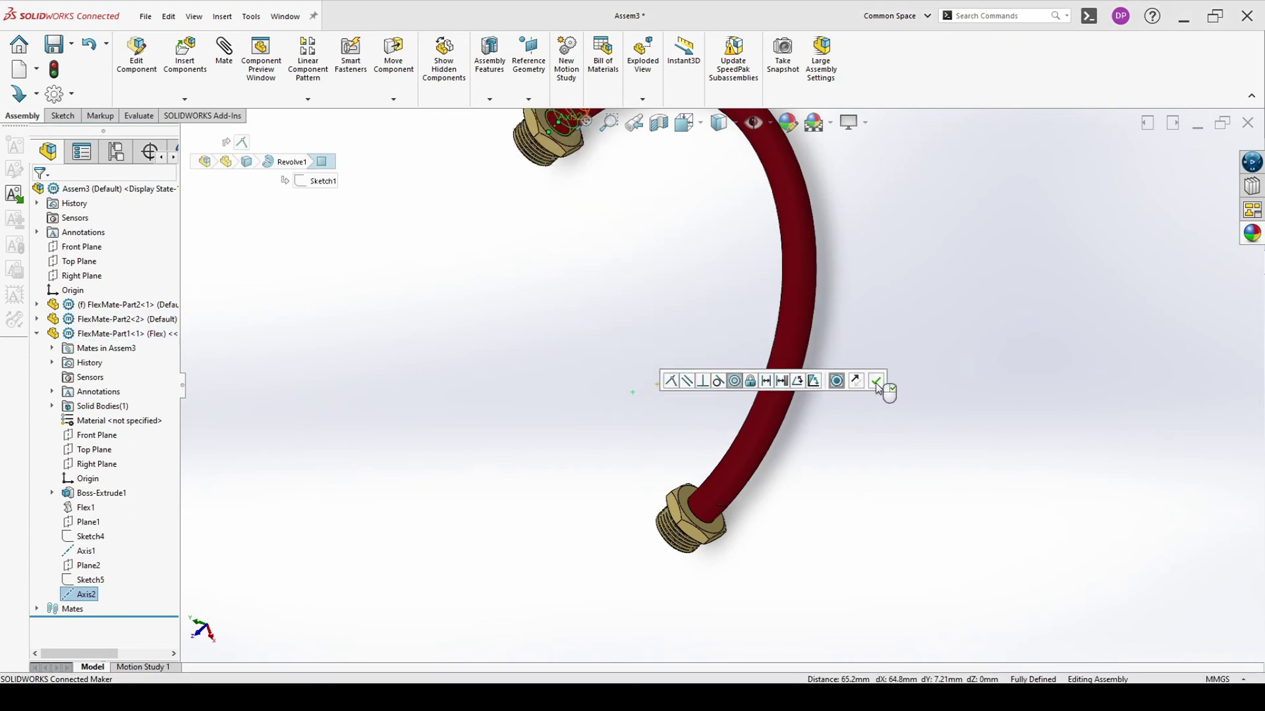
left_click(876, 382)
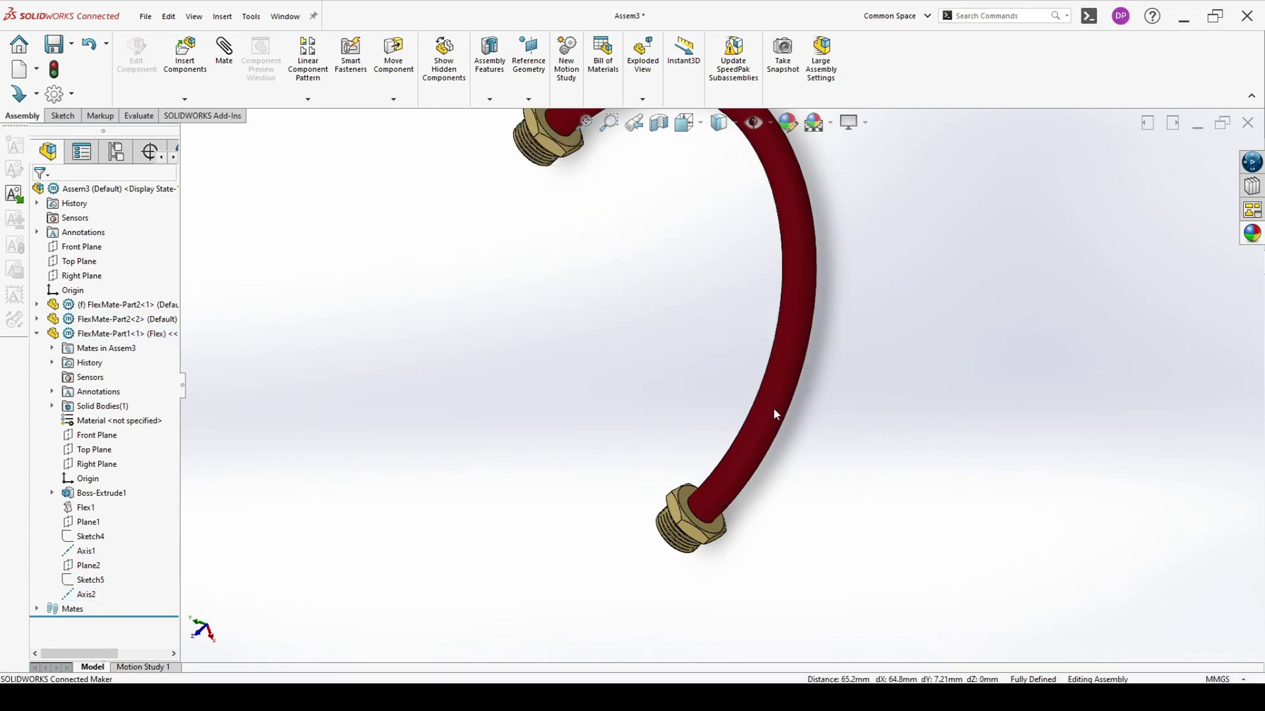
left_click(37, 334)
Change the hose (FlexMate-Part1) configuration from Flex to Default so it straightens
key("f")
middle_click_drag(467, 382, 669, 322)
left_click(162, 334)
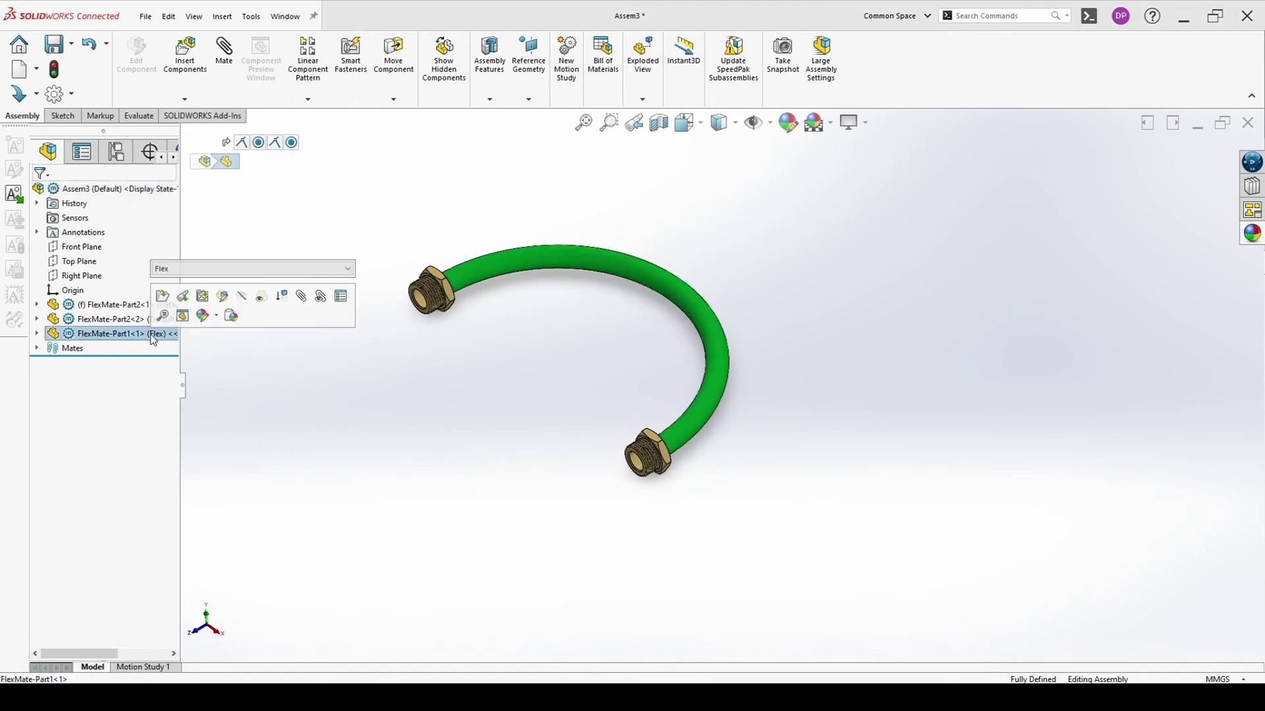
left_click(193, 270)
left_click(191, 283)
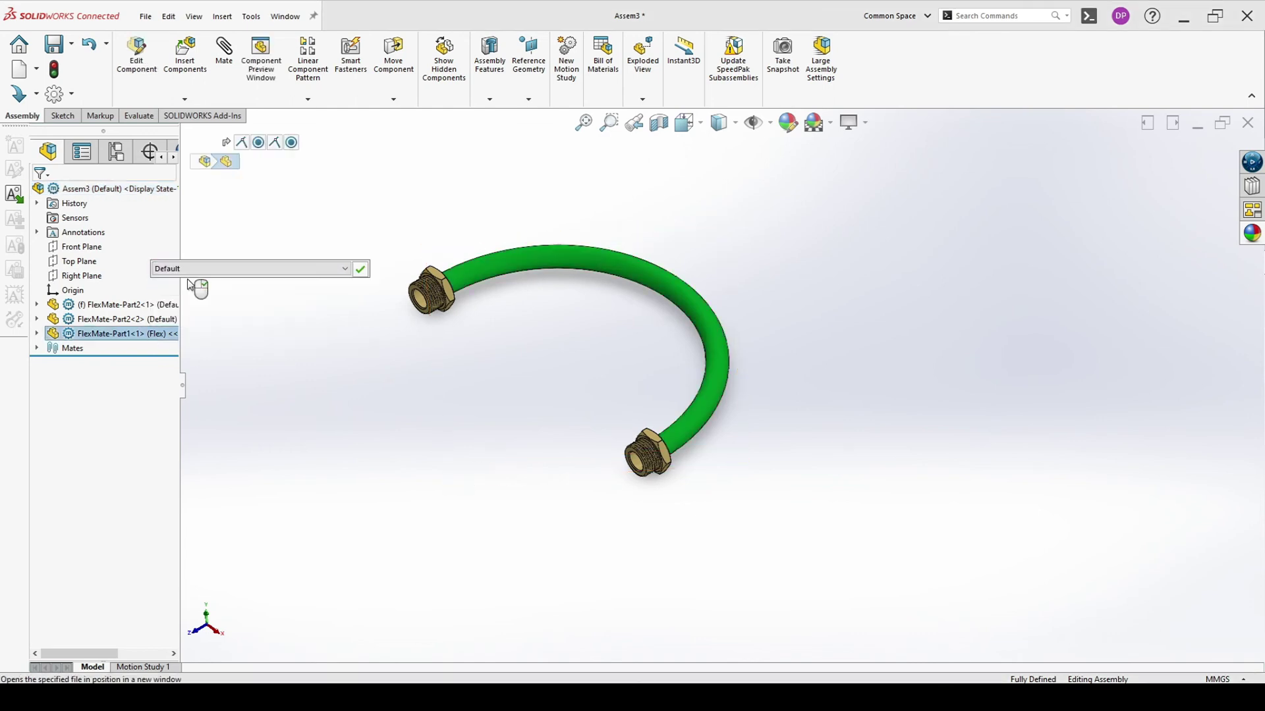
left_click(361, 269)
left_click(1004, 382)
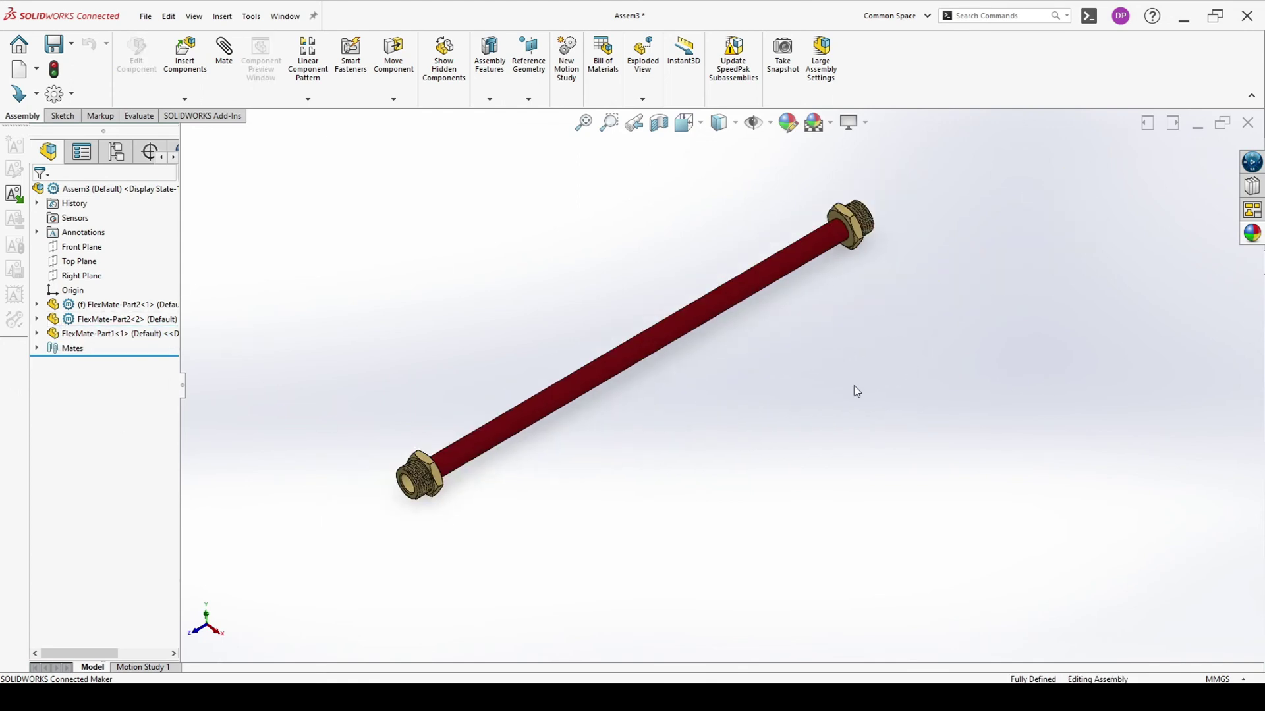
Check the hose's end reference on the straightened hose in its feature list
left_click(36, 333)
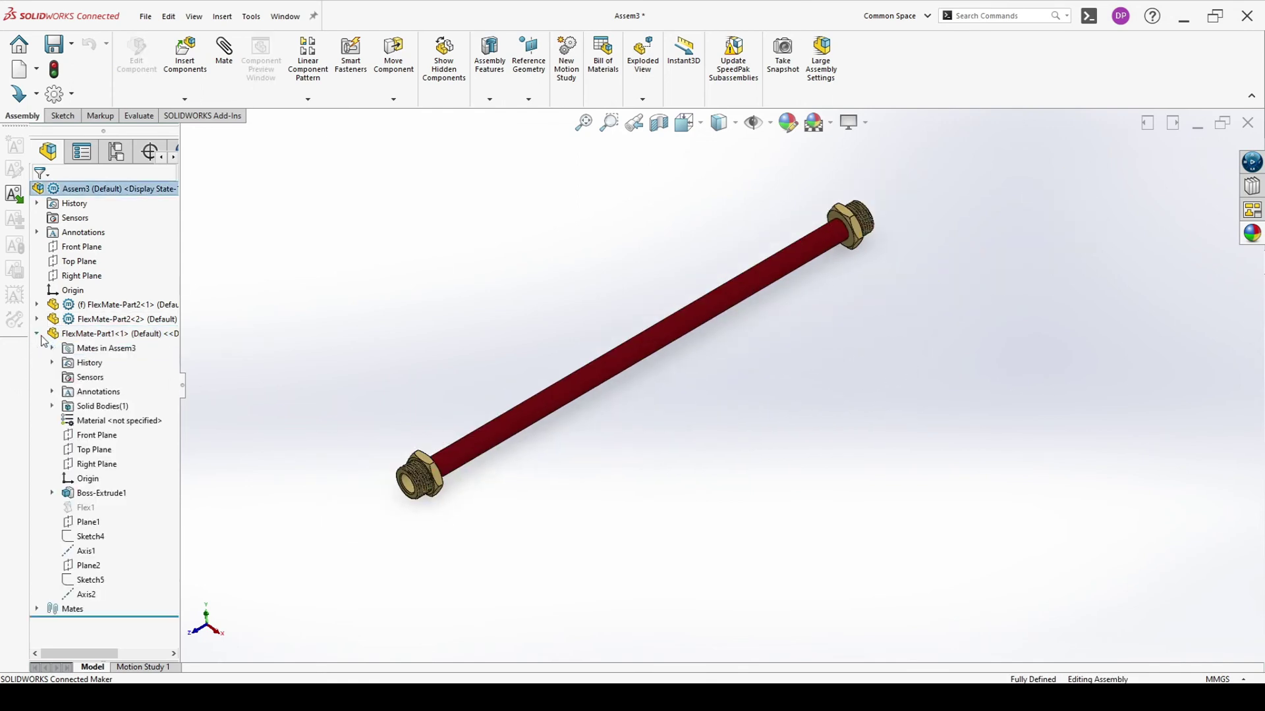
left_click(90, 525)
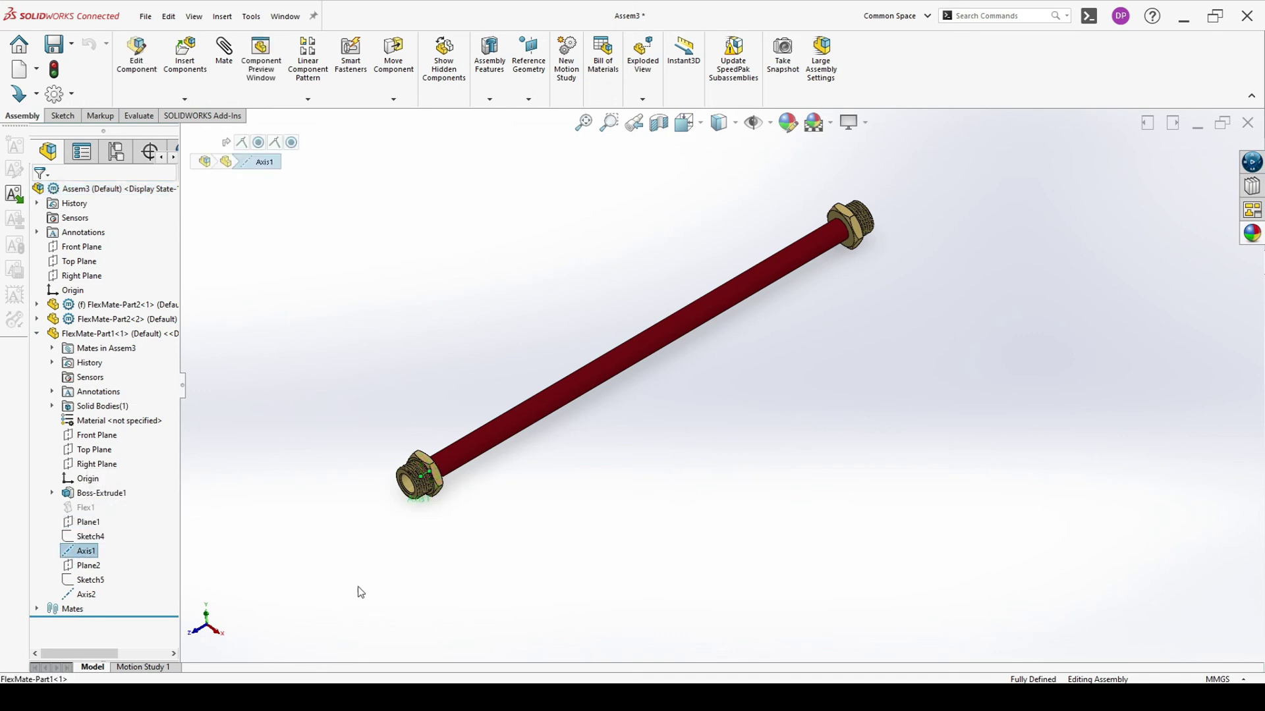
left_click(381, 594)
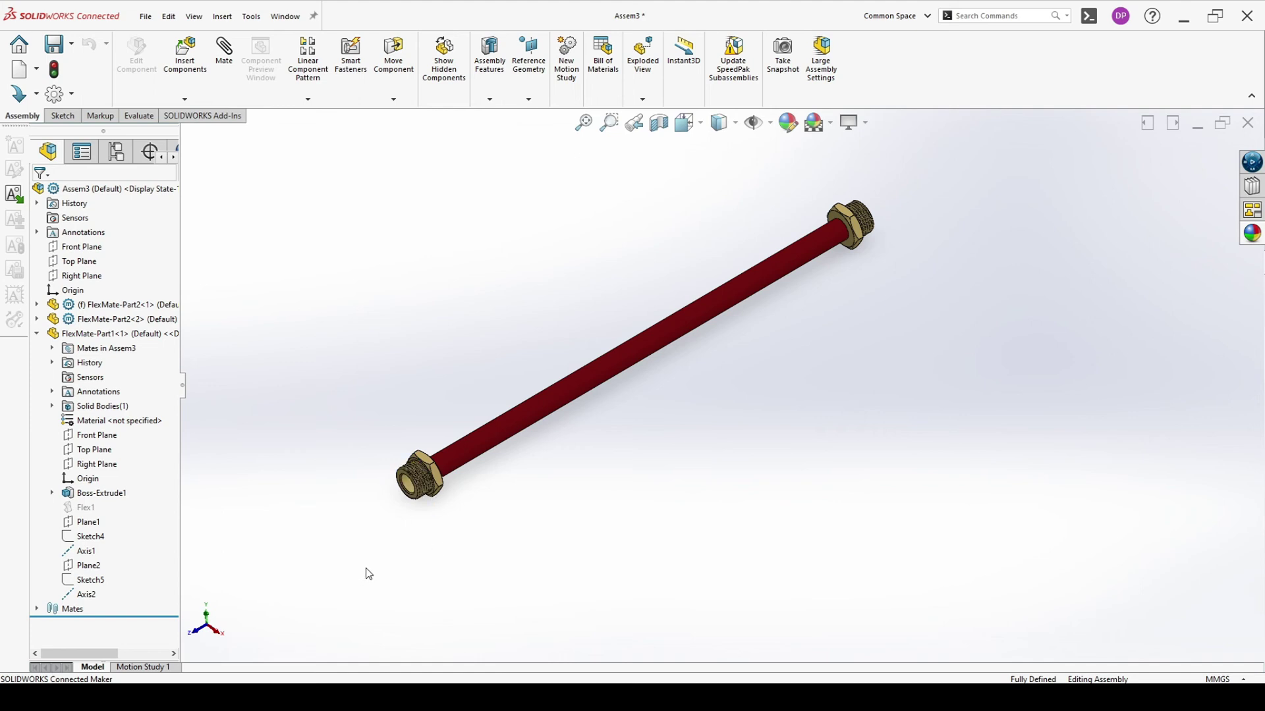
left_click(37, 334)
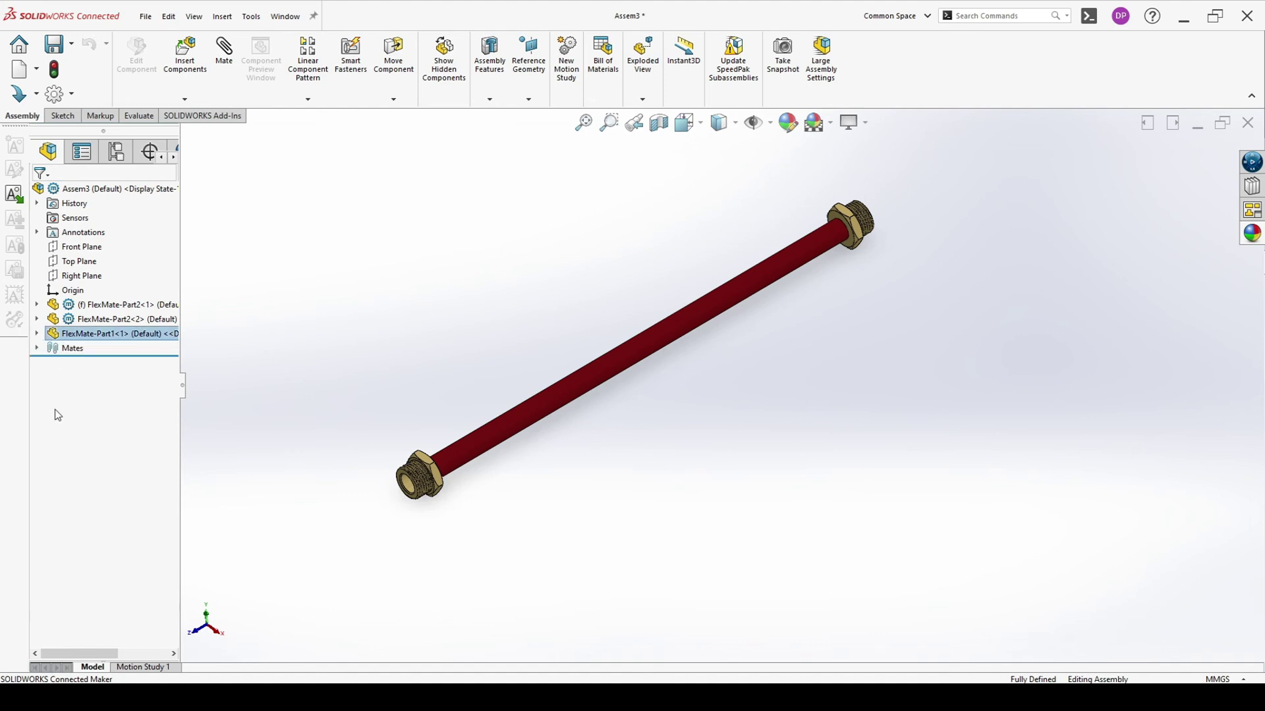